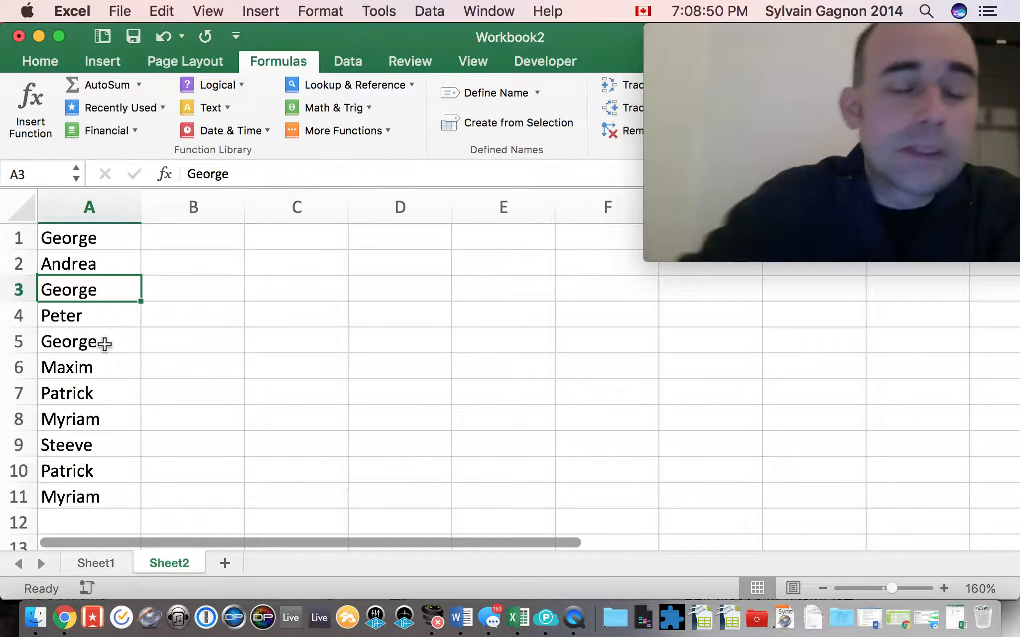
Step: Look through the names in cells A1 to A6 for repeated entries
left_click(83, 240)
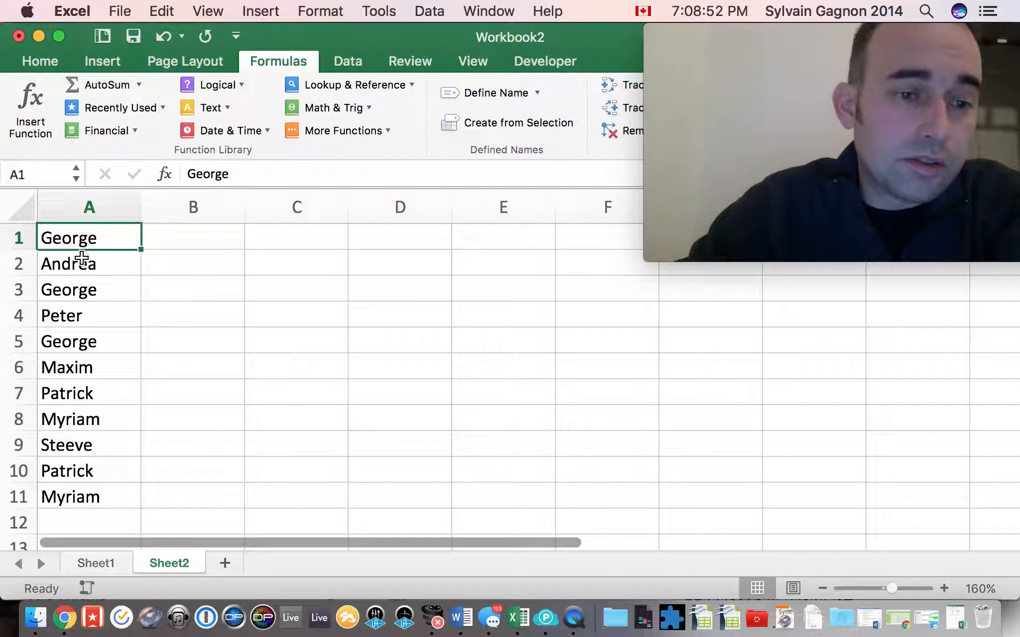
left_click(82, 264)
left_click(83, 289)
left_click(80, 316)
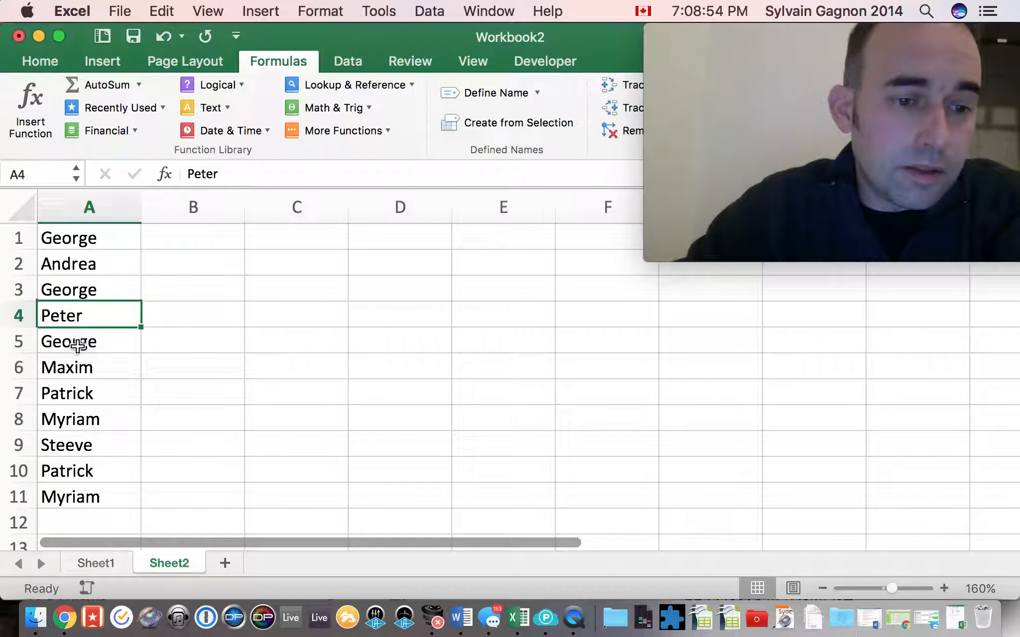
left_click(80, 343)
left_click(80, 371)
Step: Enter the formula =COUNTIF(A1:A1,A1) in cell B1 to count occurrences of the first name
left_click(187, 235)
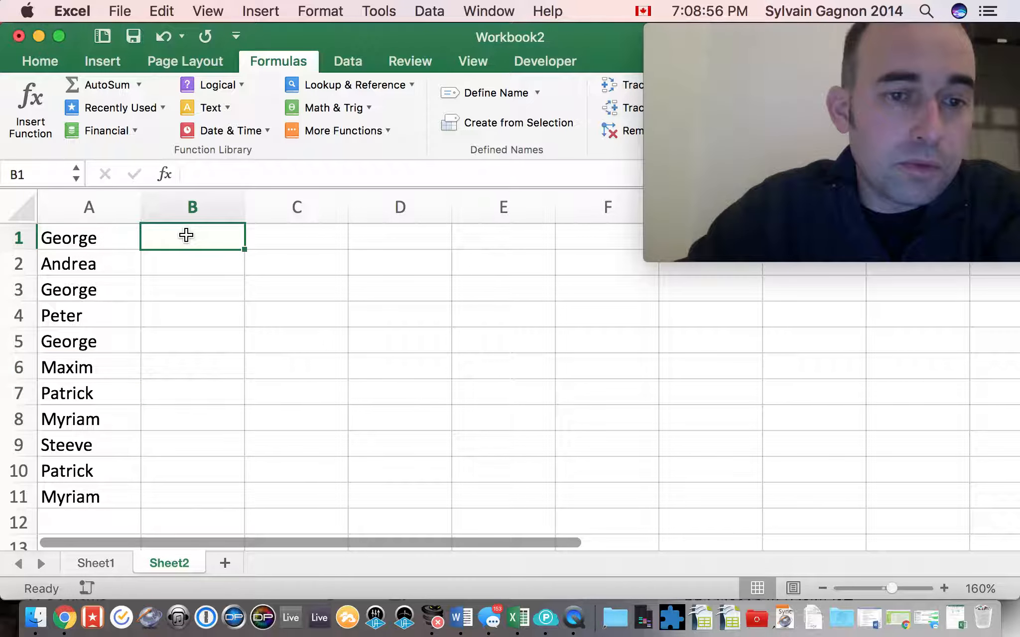
type("=coun")
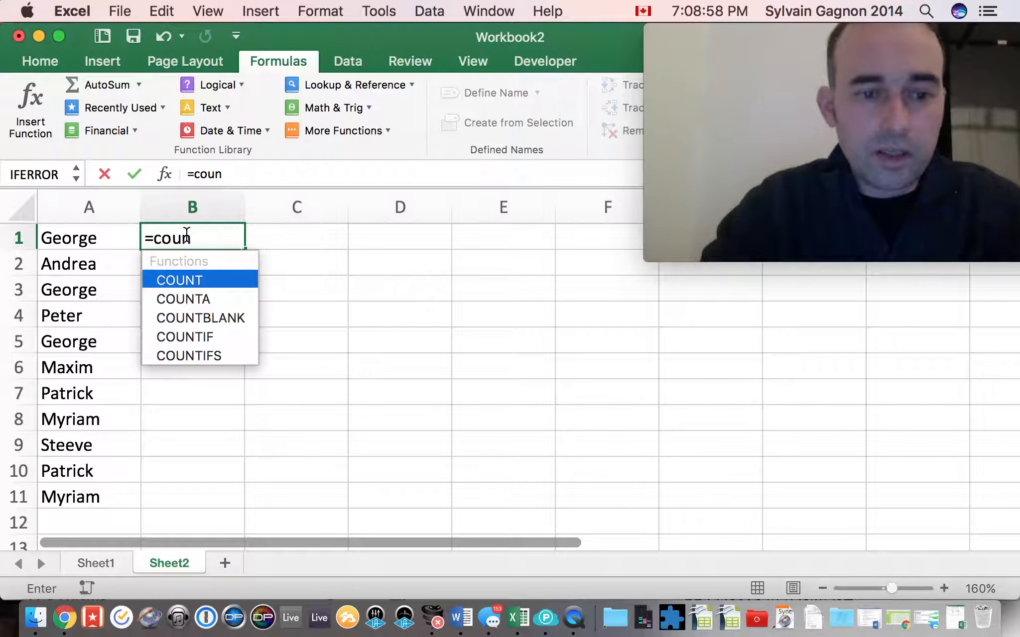
type("tif")
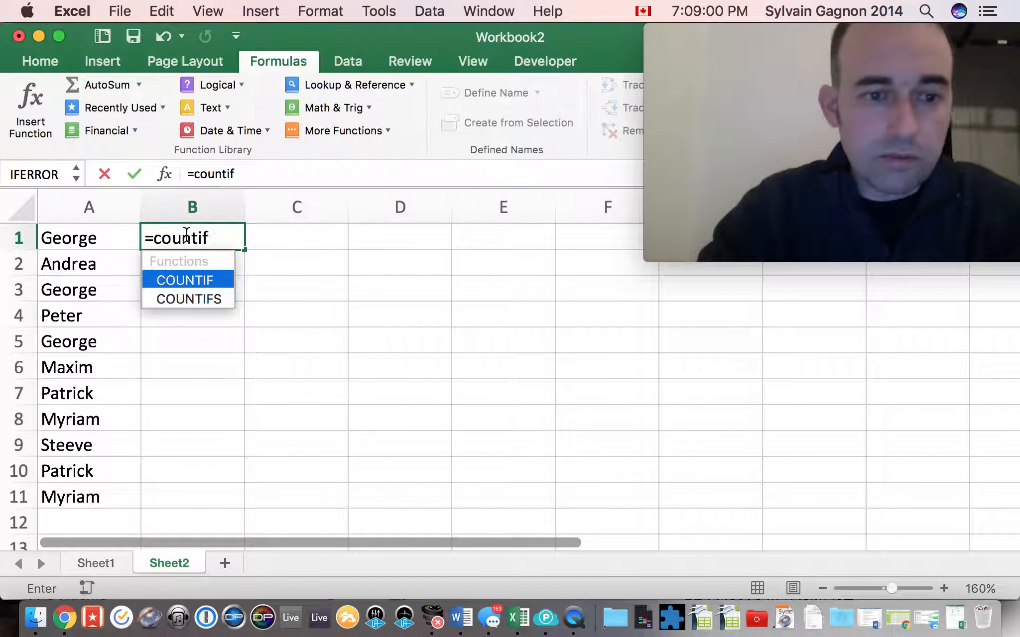
type("(")
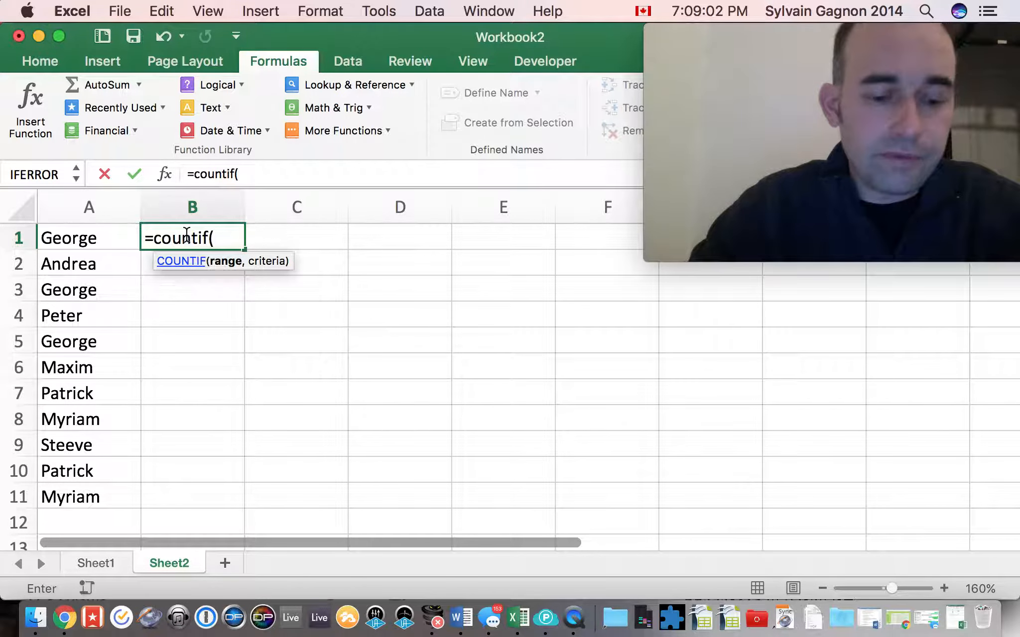
type("A1")
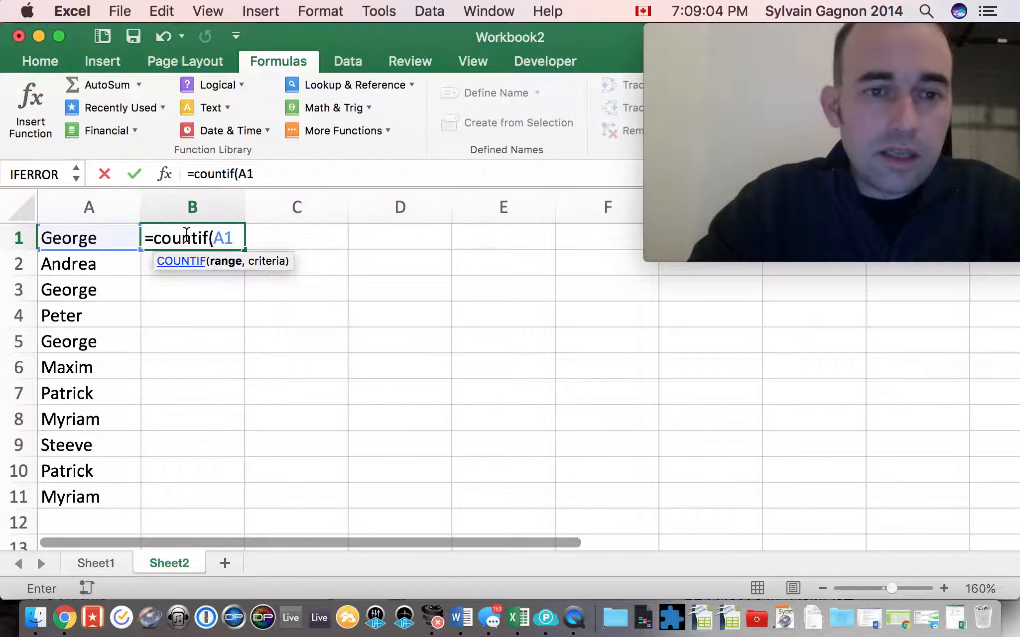
type(":A")
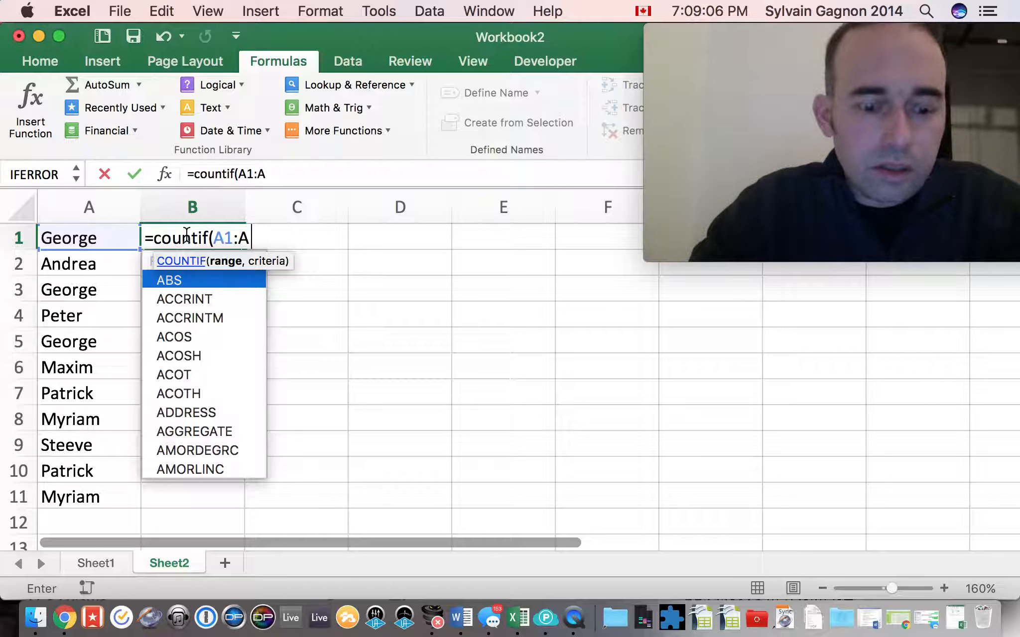
type("1,")
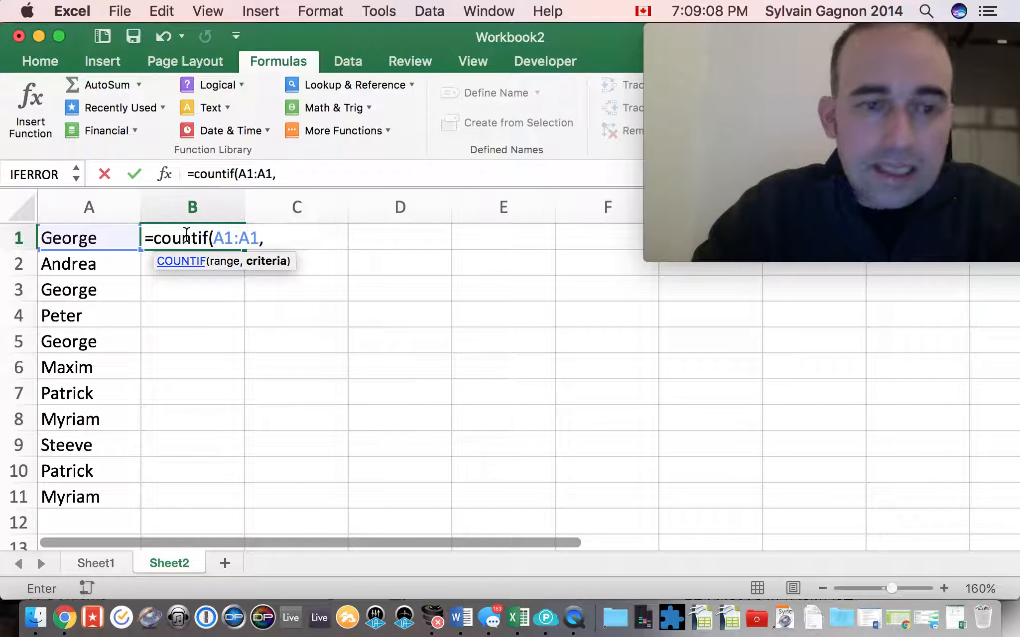
type("A1")
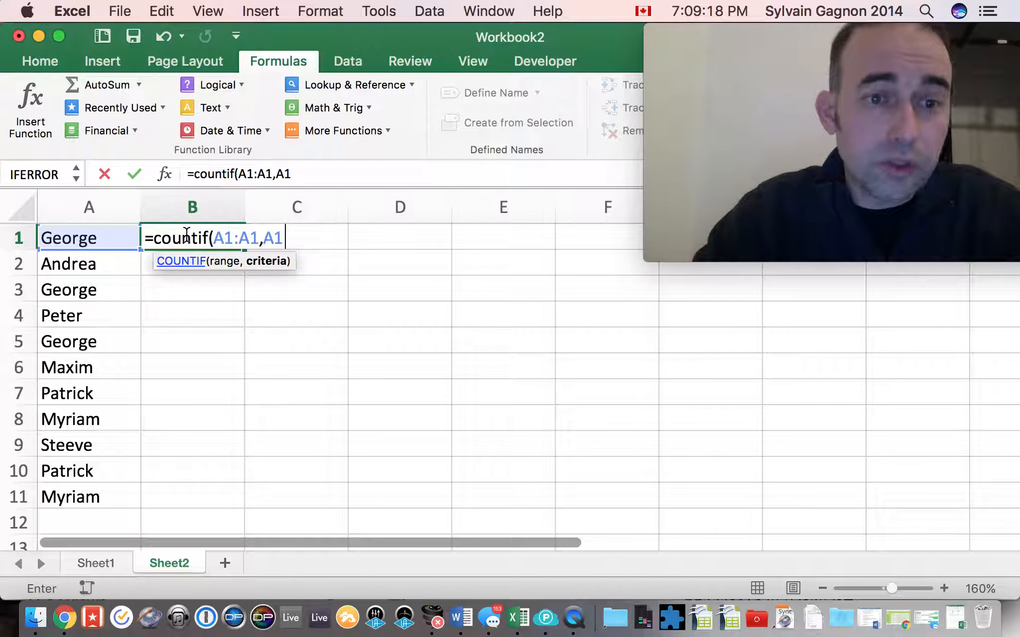
type(")")
key("Return")
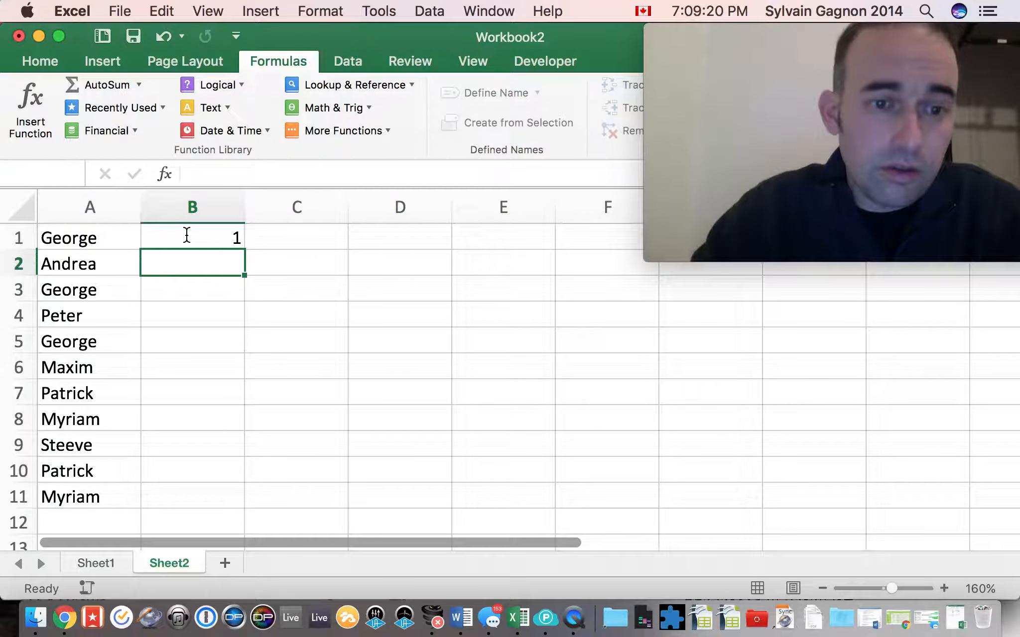
Step: Change the formula in B1 to =COUNTIF($A$1:$A1,A1) and fill it down through B11
left_click(186, 235)
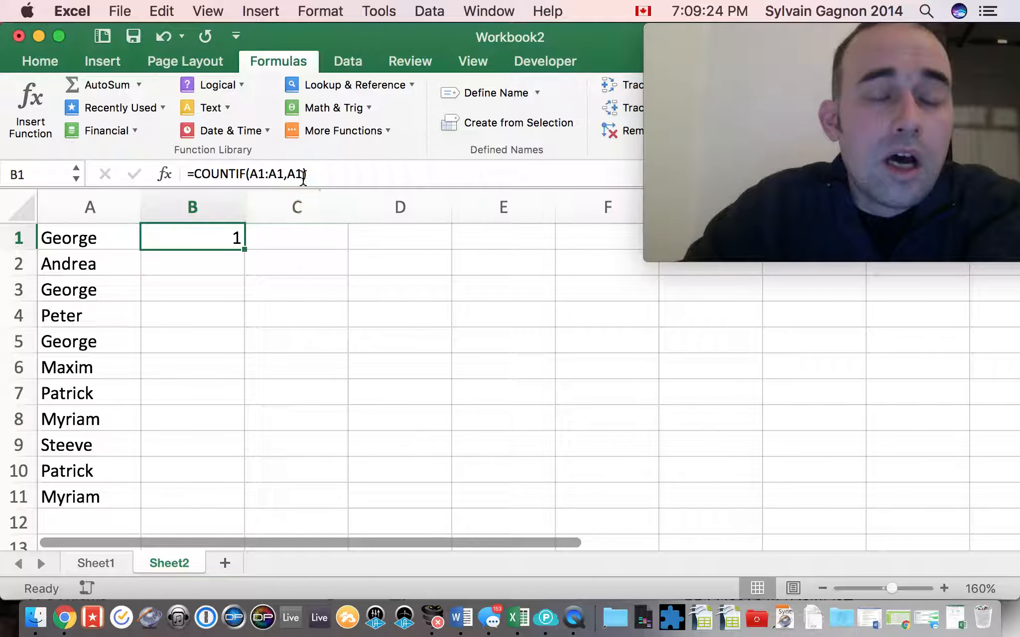
left_click(252, 174)
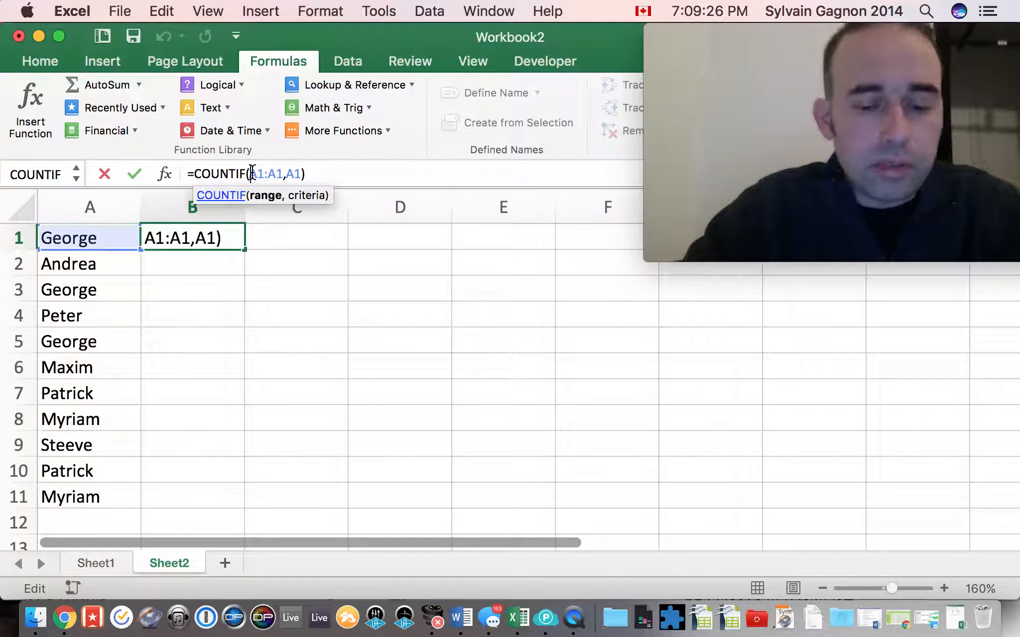
type("$")
left_click(290, 173)
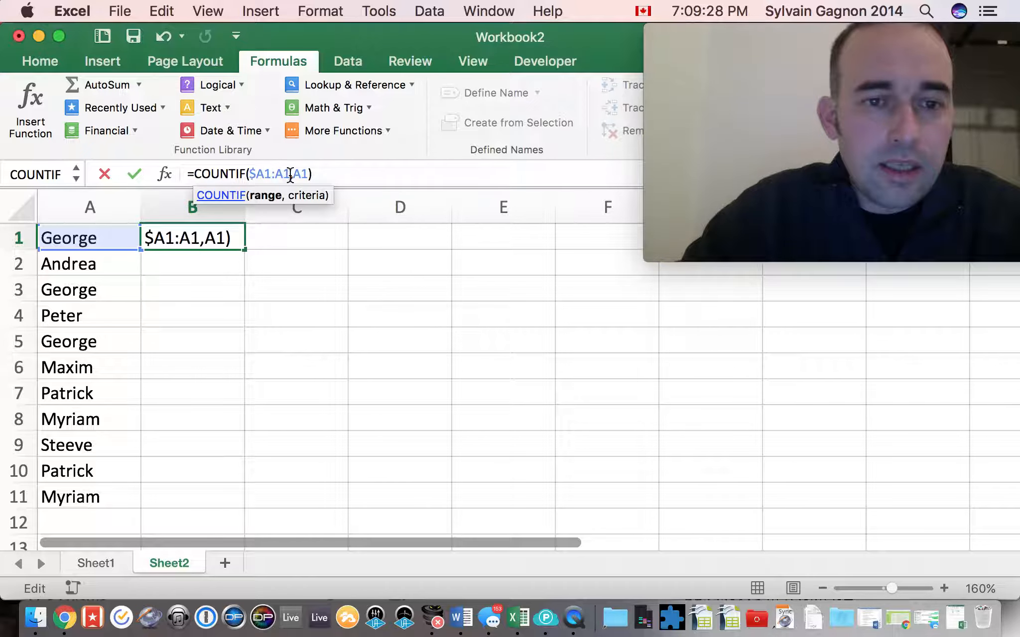
type("$")
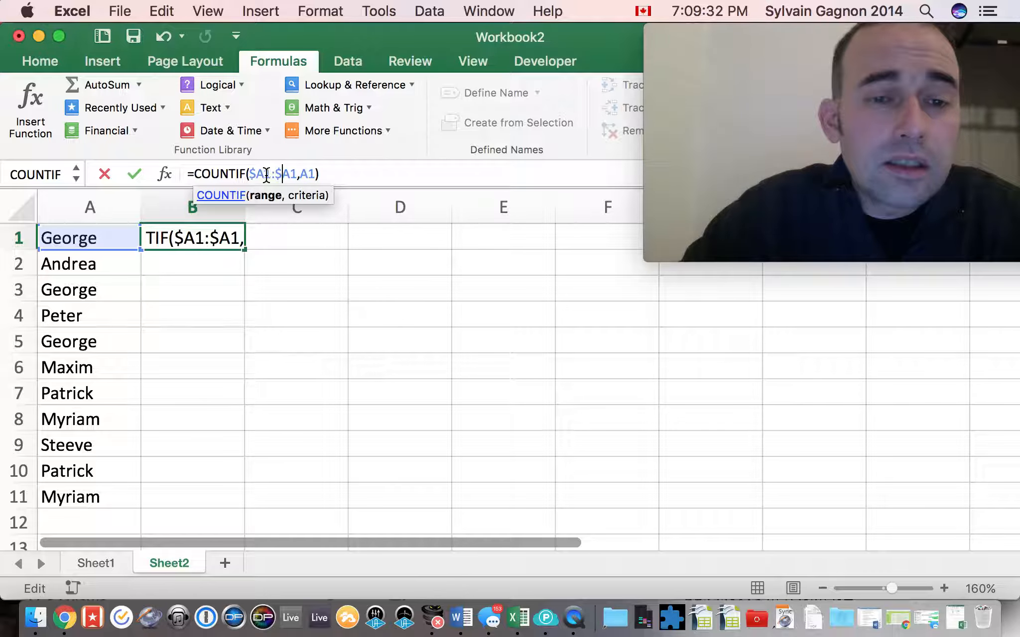
left_click(265, 174)
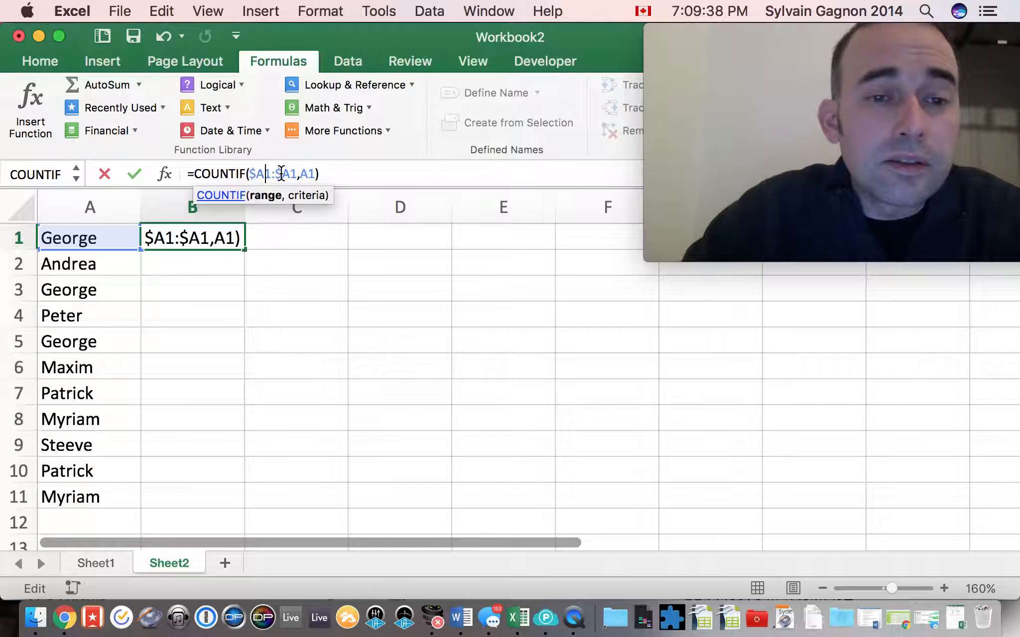
type("$")
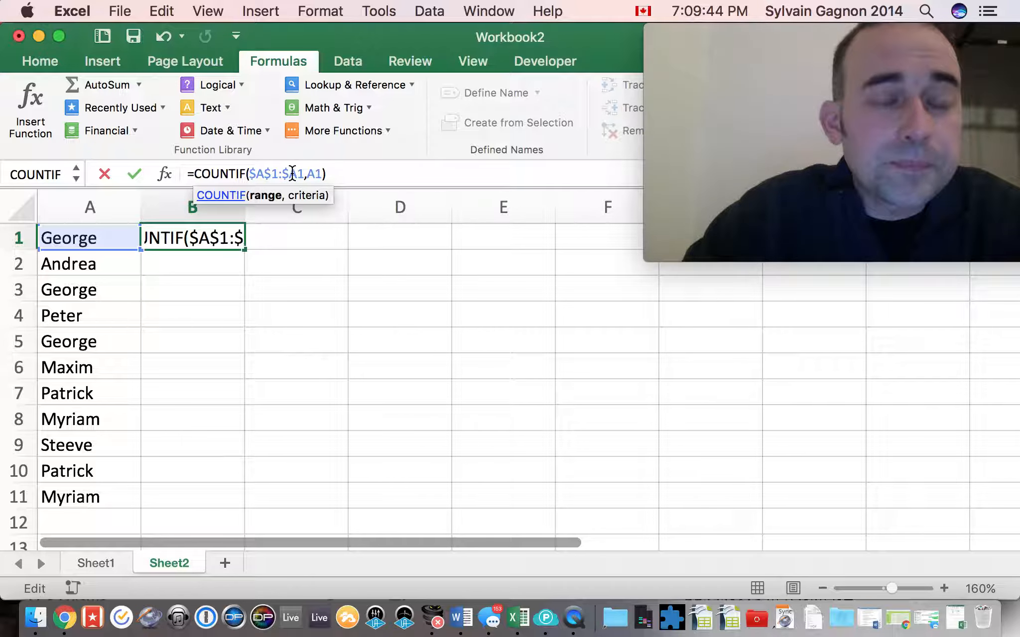
key("Return")
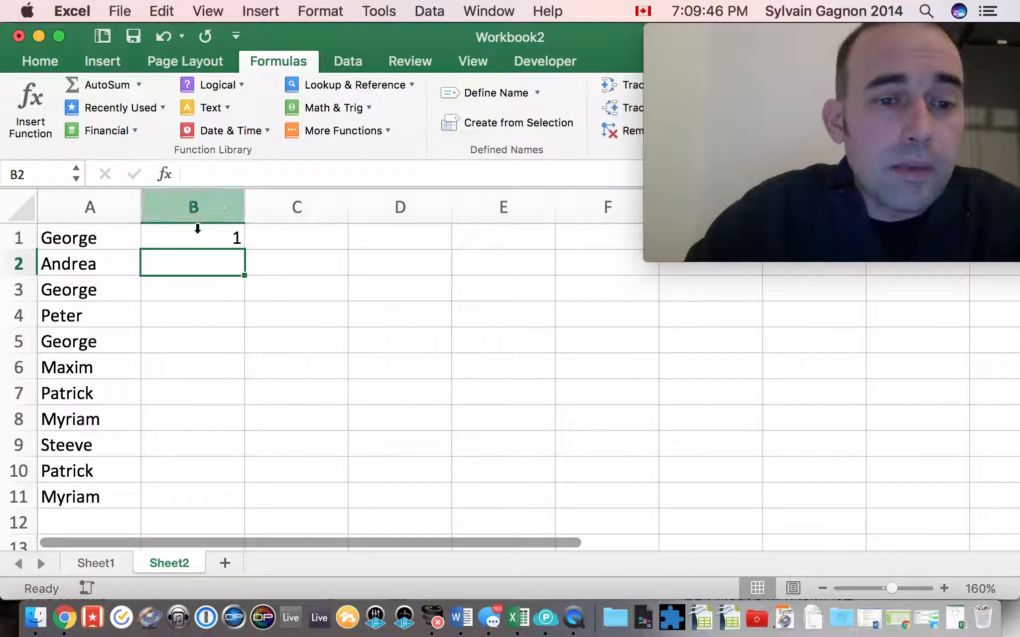
left_click(213, 240)
double_click(245, 249)
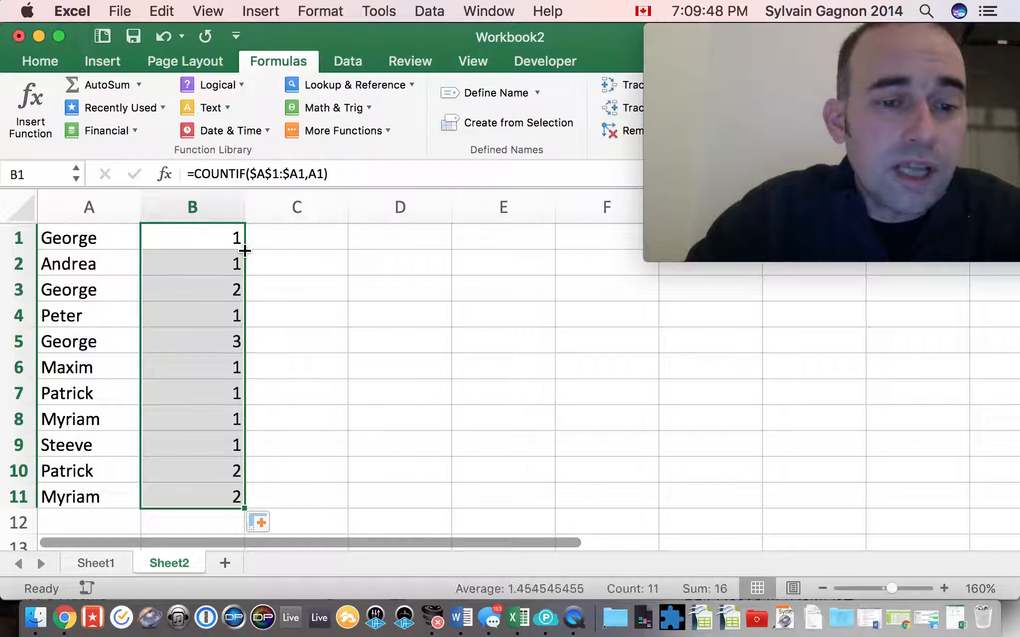
Step: Compare the names in rows 1, 2, 3 and 5 of column A with their running counts in column B
left_click(190, 265)
left_click(183, 236)
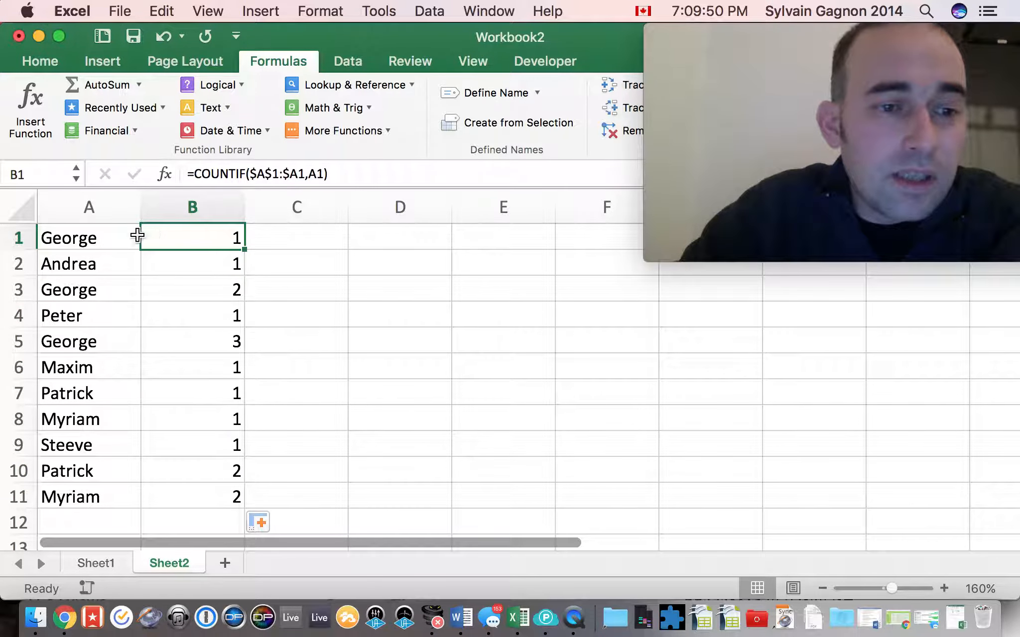
left_click(115, 237)
left_click(182, 237)
left_click(131, 237)
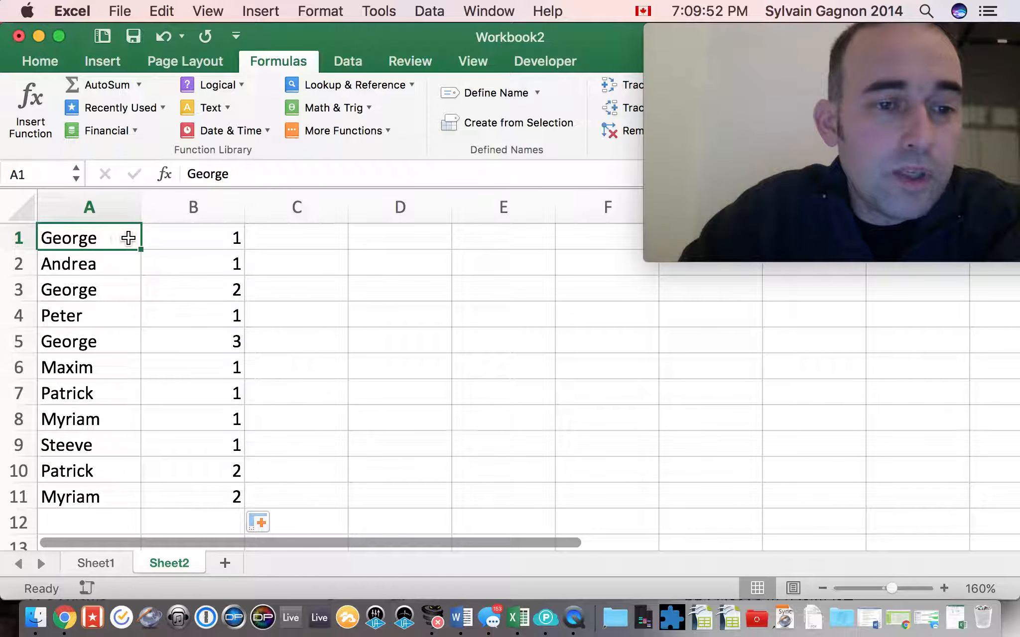
left_click(189, 240)
left_click(191, 262)
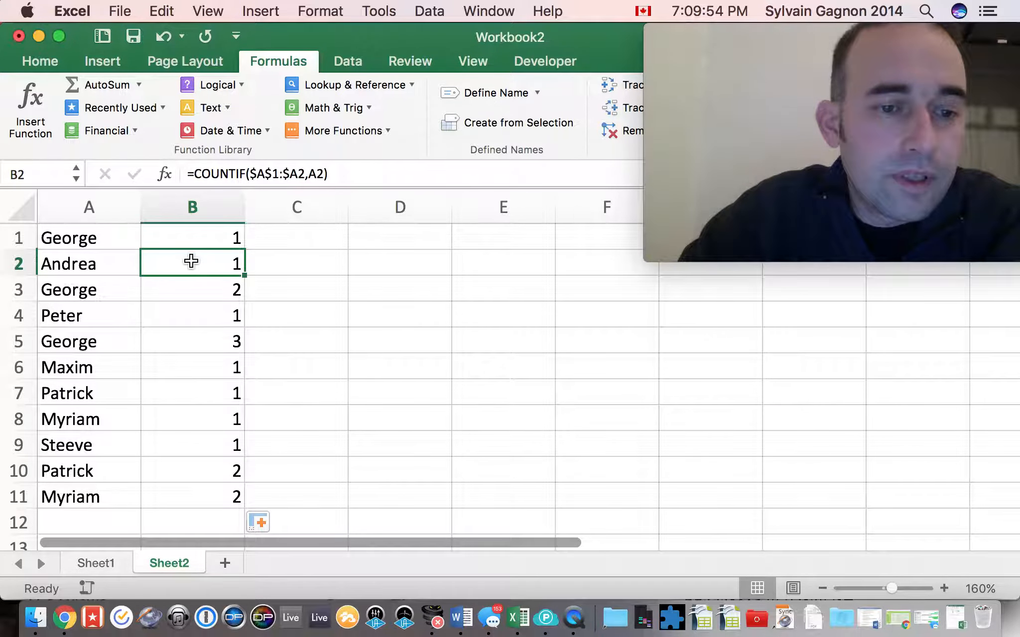
left_click(107, 269)
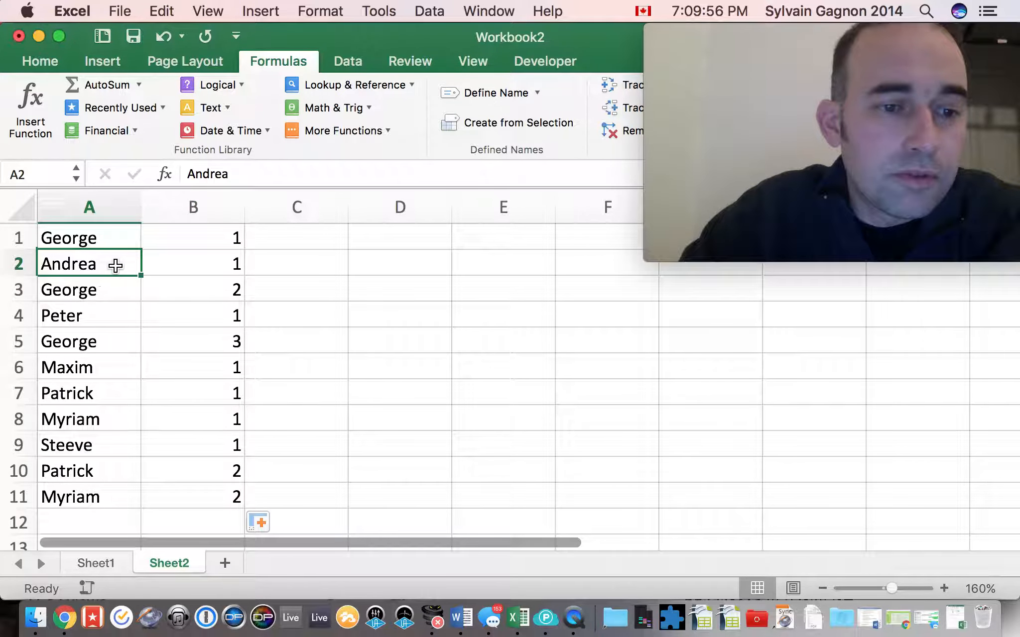
left_click(195, 269)
left_click(103, 291)
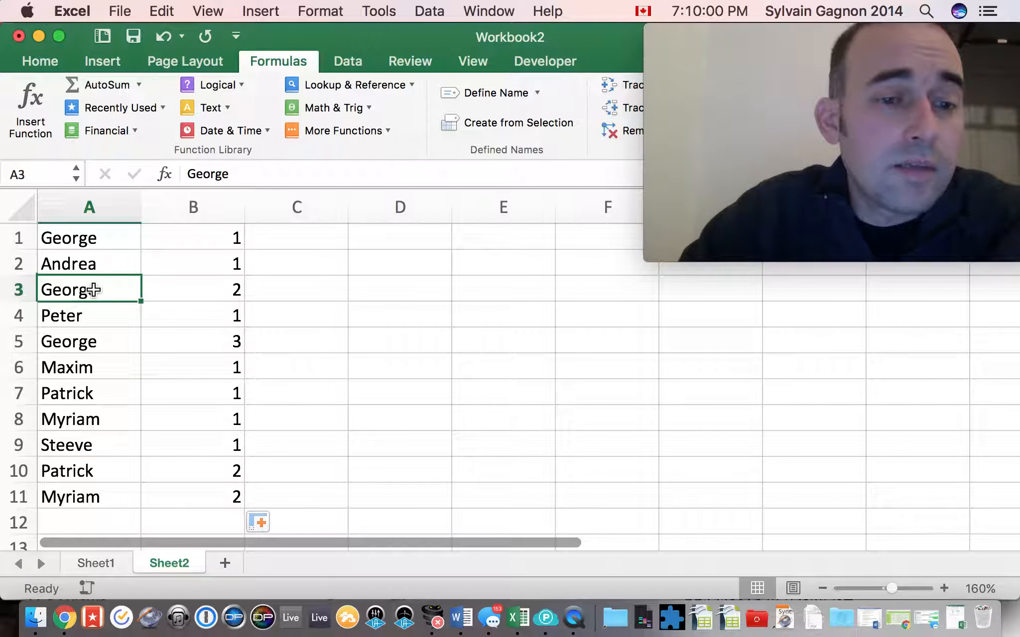
left_click(190, 292)
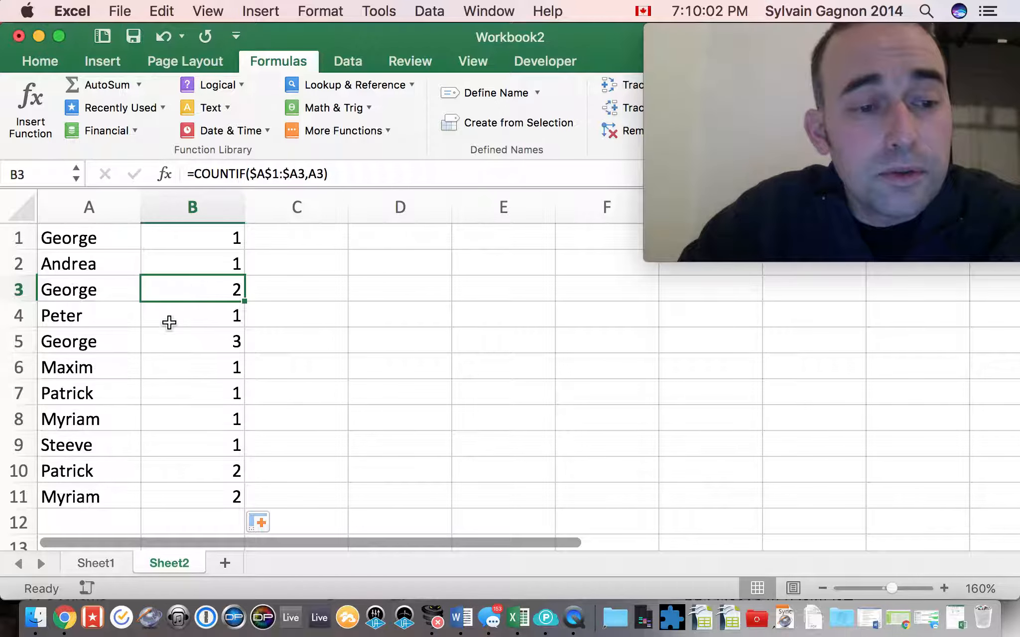
left_click(103, 347)
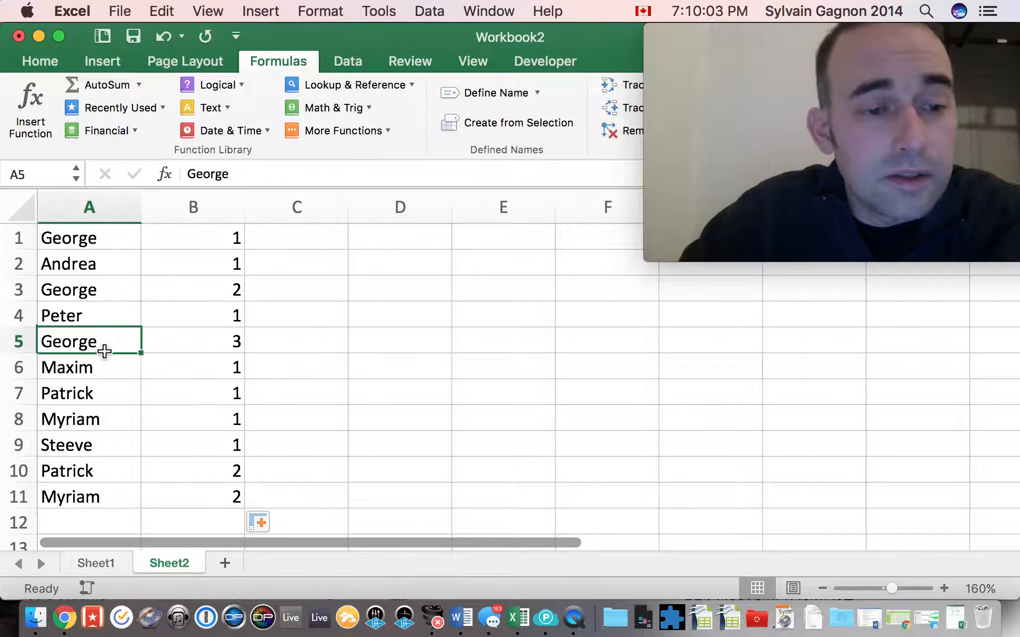
left_click(198, 343)
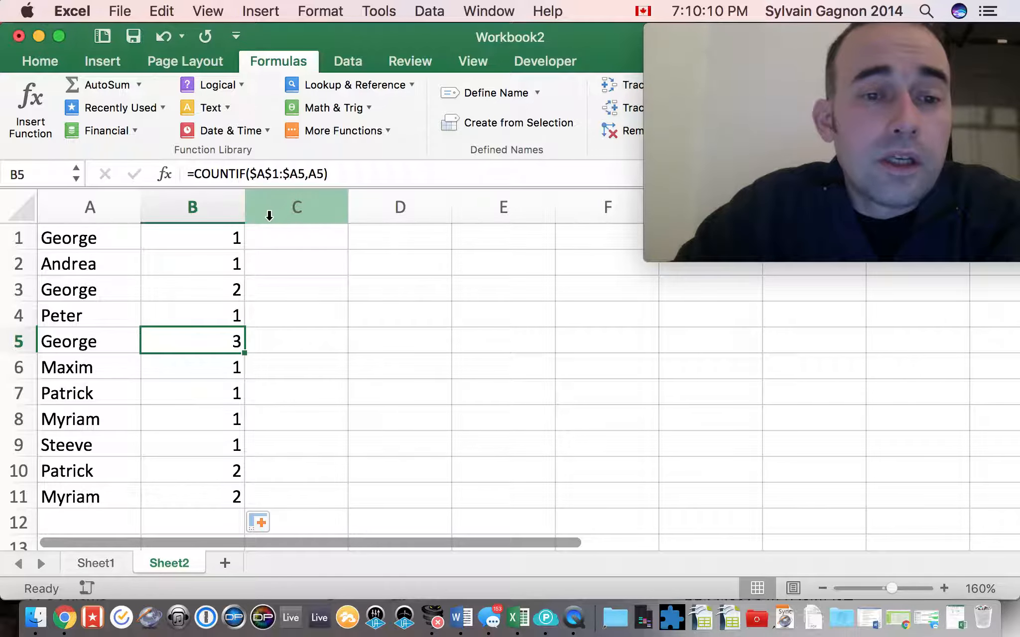
Step: Examine which cells the COUNTIF formula in B5 references, leave it unedited and return to B1
left_click(280, 171)
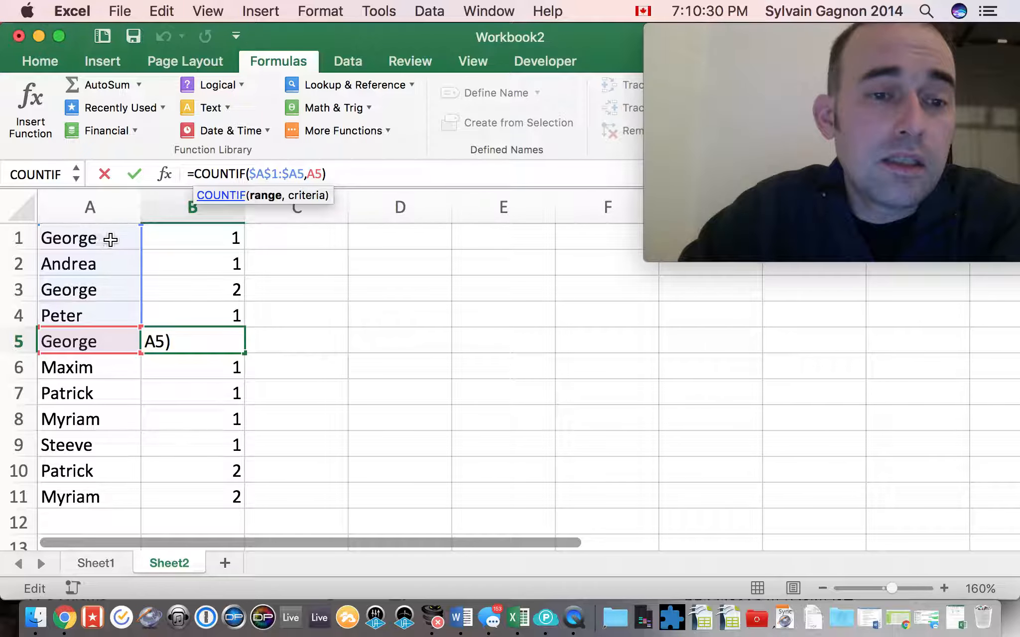
key("Return")
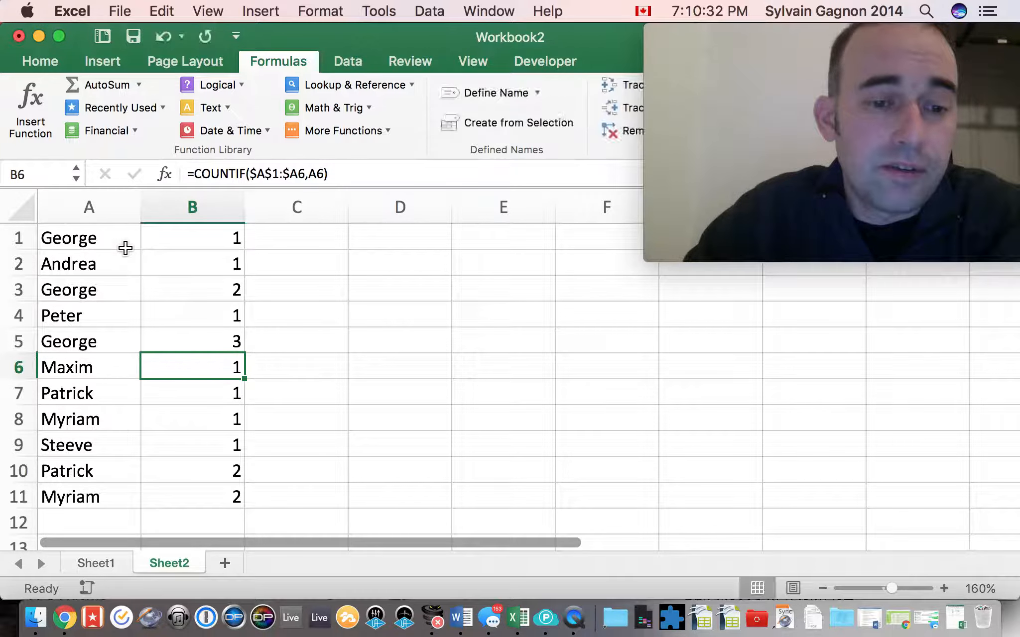
key("Up")
key("Up")
key("Up")
key("Up")
key("Up")
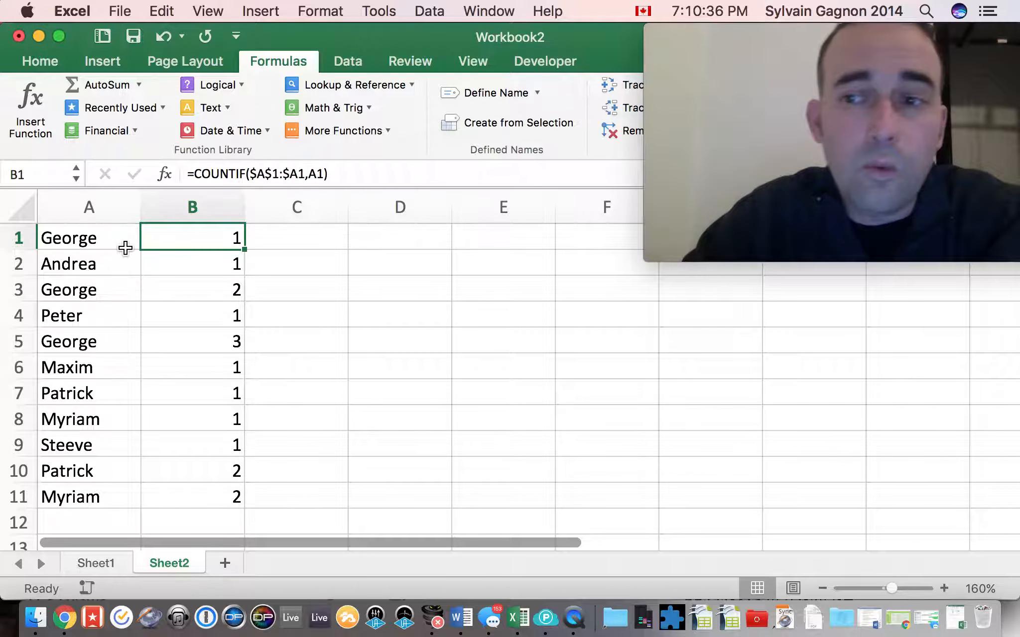
Step: Enter =B1=1 in cell C1 to test for a name's first occurrence and fill it down through C11
left_click(314, 239)
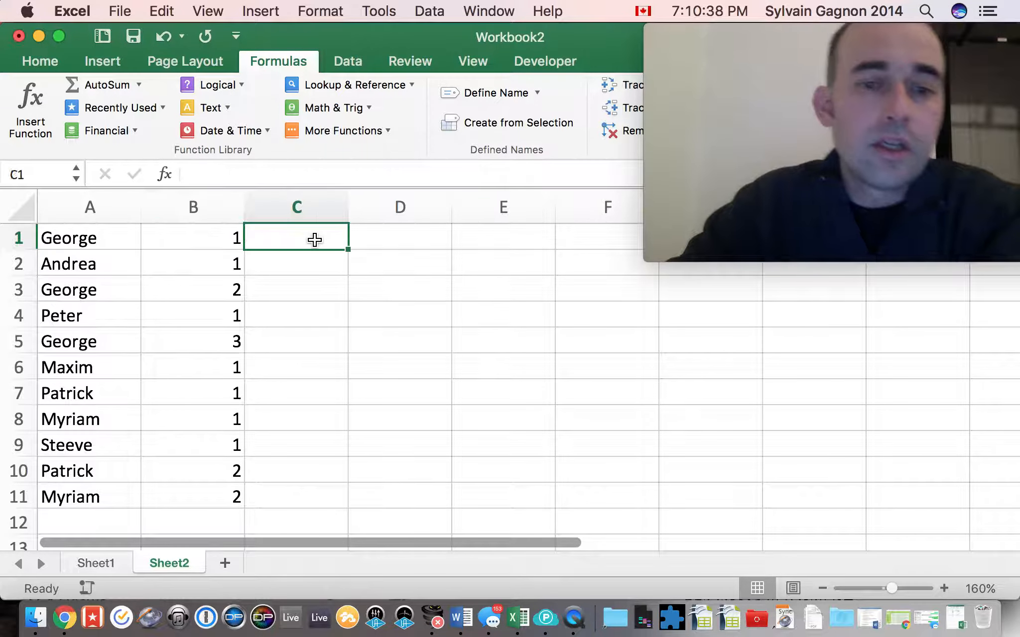
type("=")
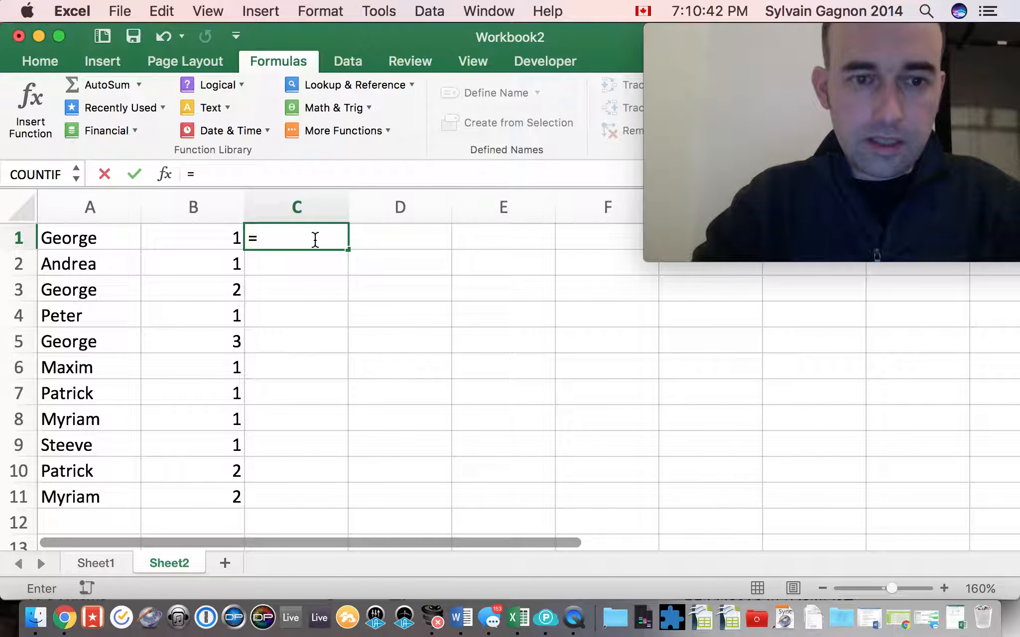
left_click(189, 239)
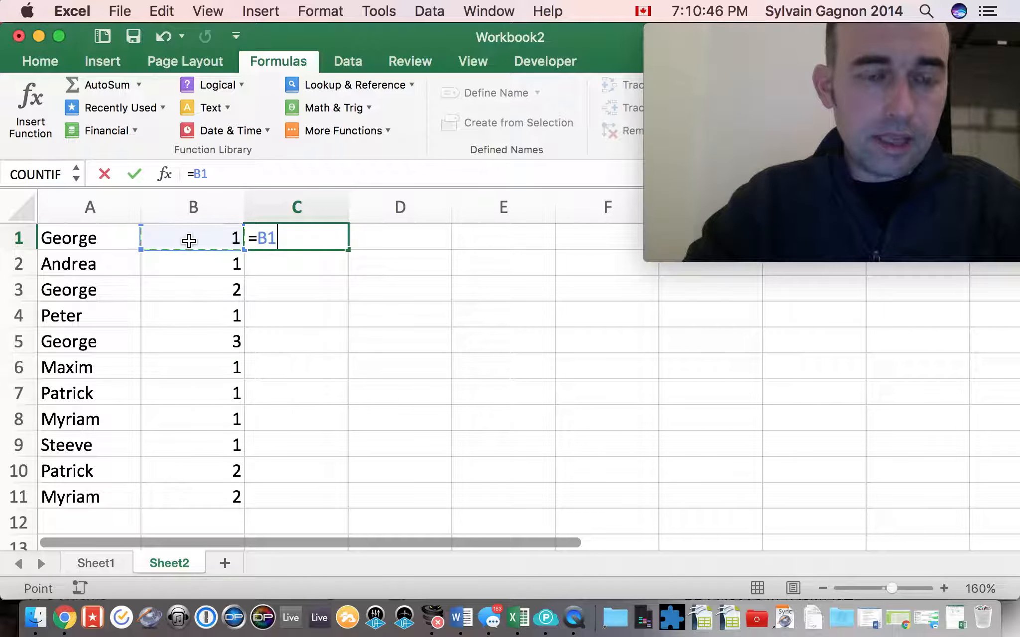
type("=")
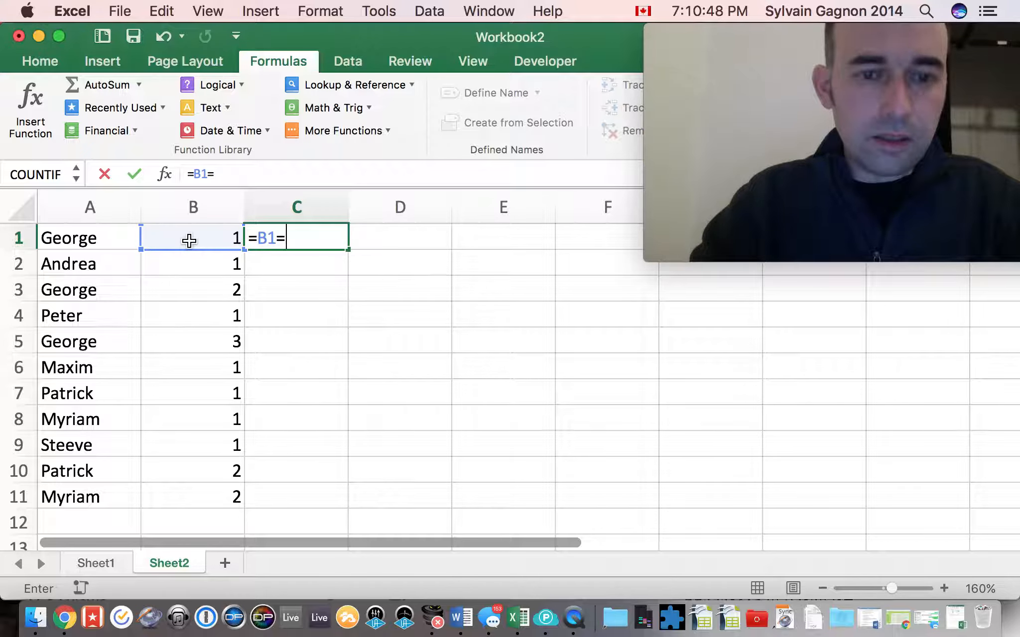
type("1")
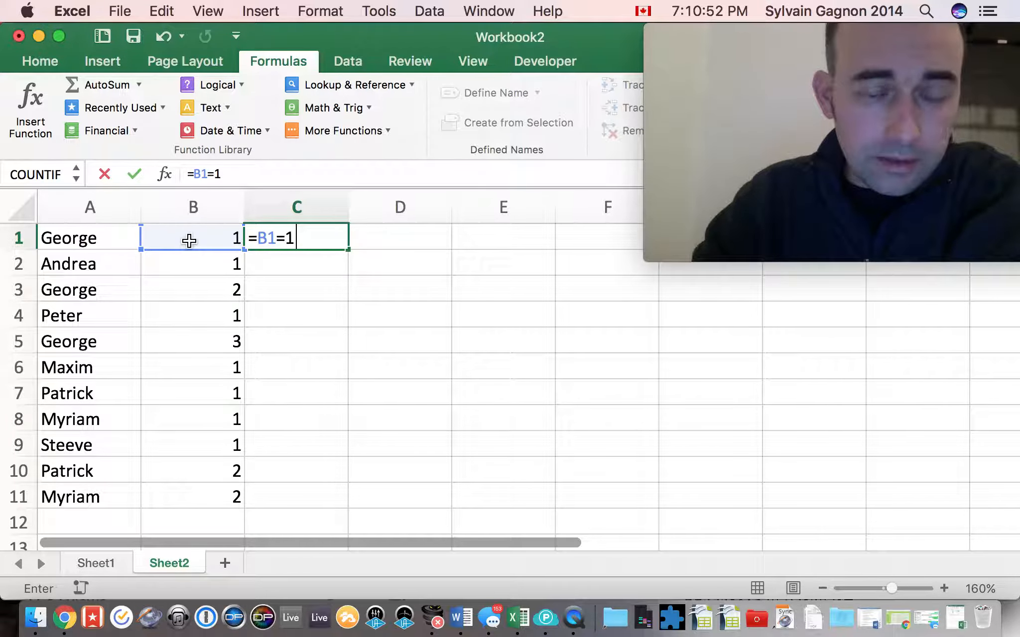
key("Return")
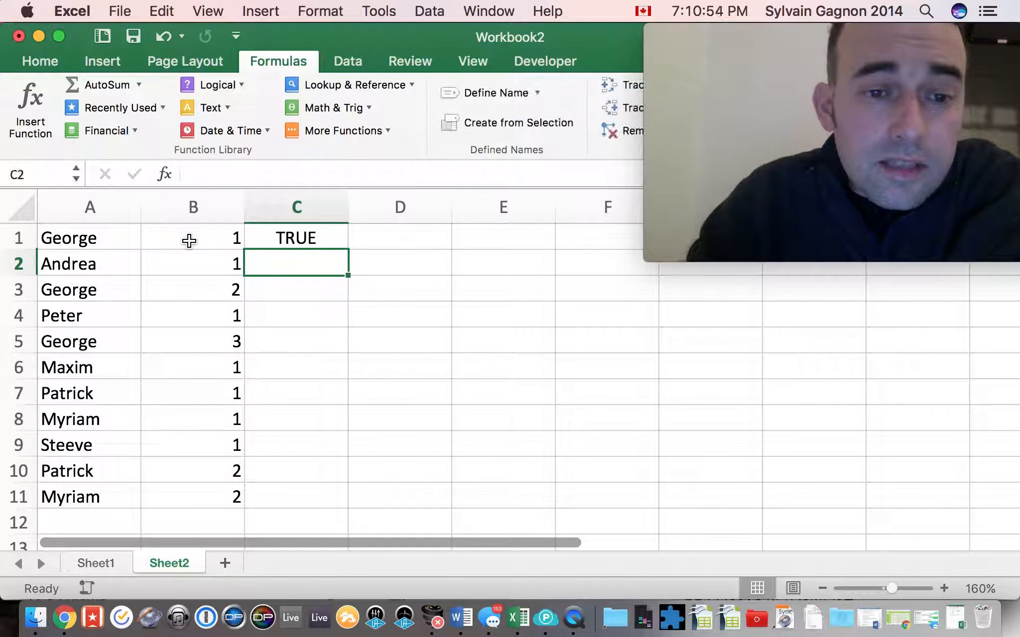
left_click(322, 233)
double_click(348, 249)
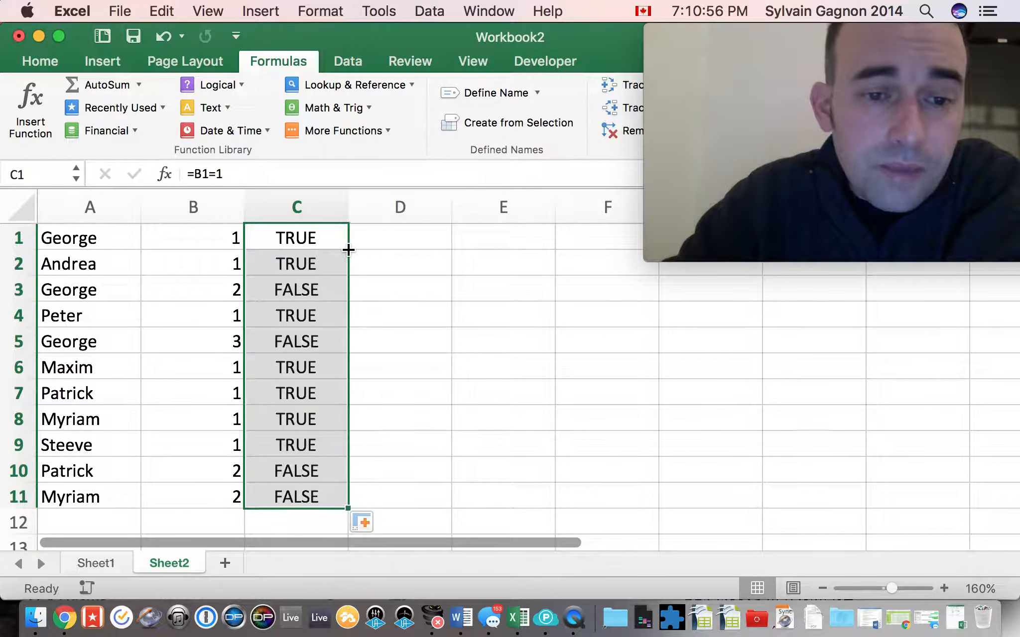
left_click(322, 241)
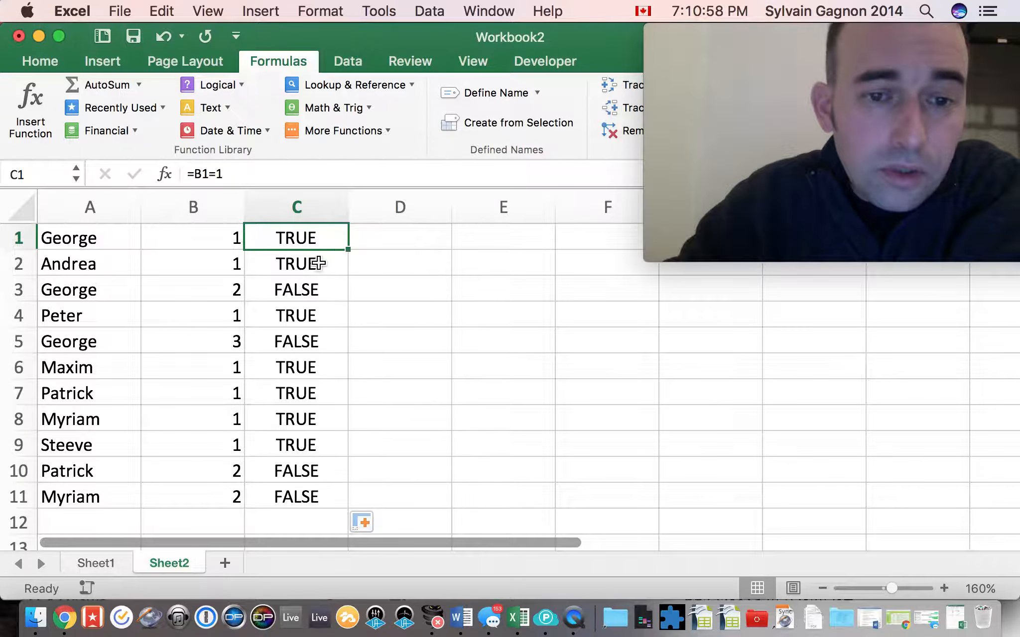
left_click(319, 262)
left_click(220, 236)
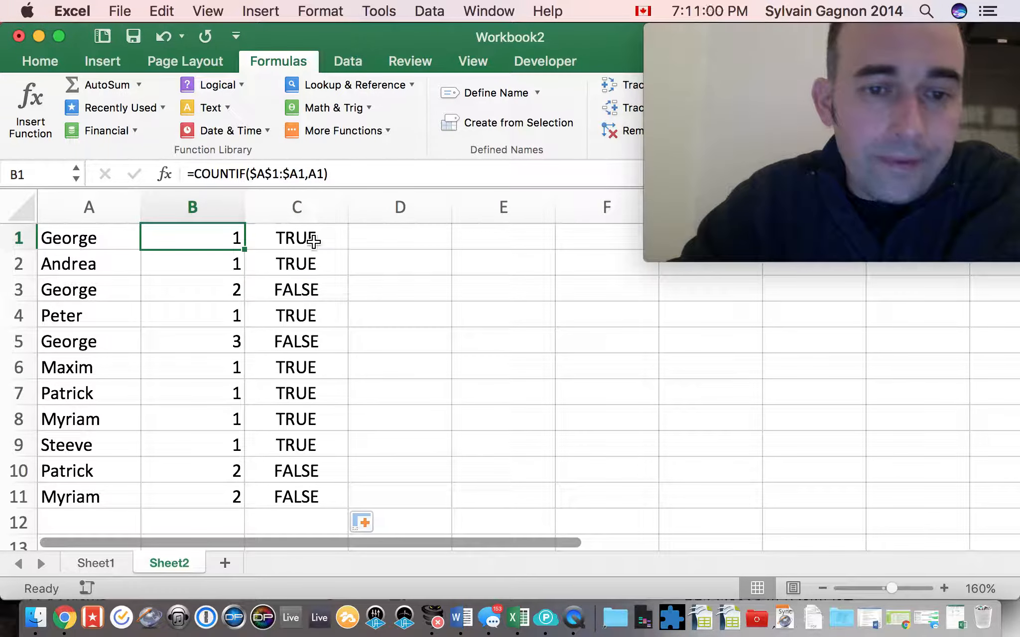
Step: Enter =IF(C1,ROW(A1),"") in cell D1 and fill it down through D11
left_click(385, 242)
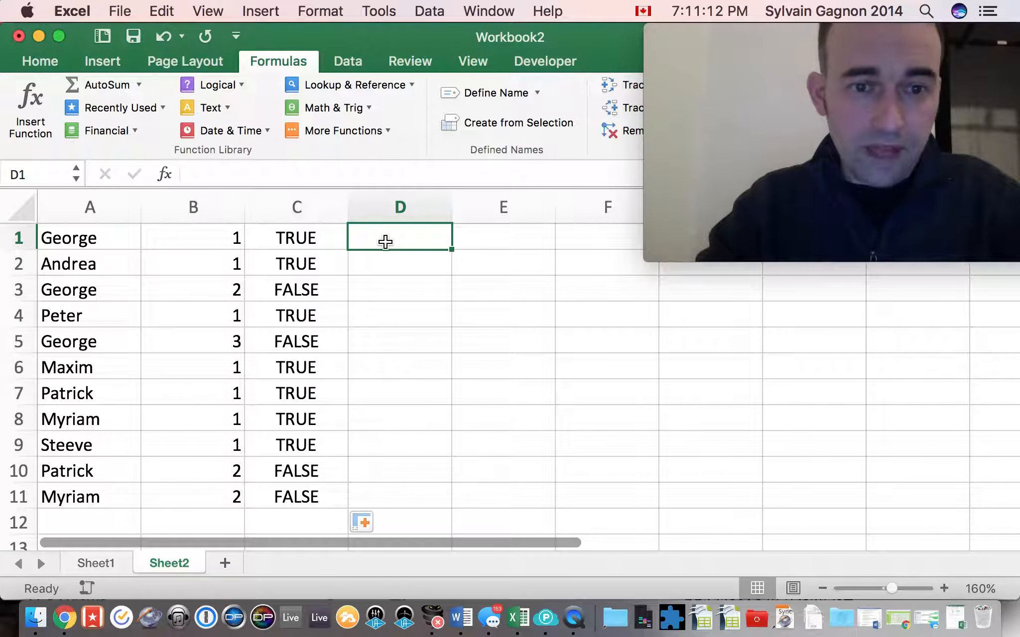
type("=")
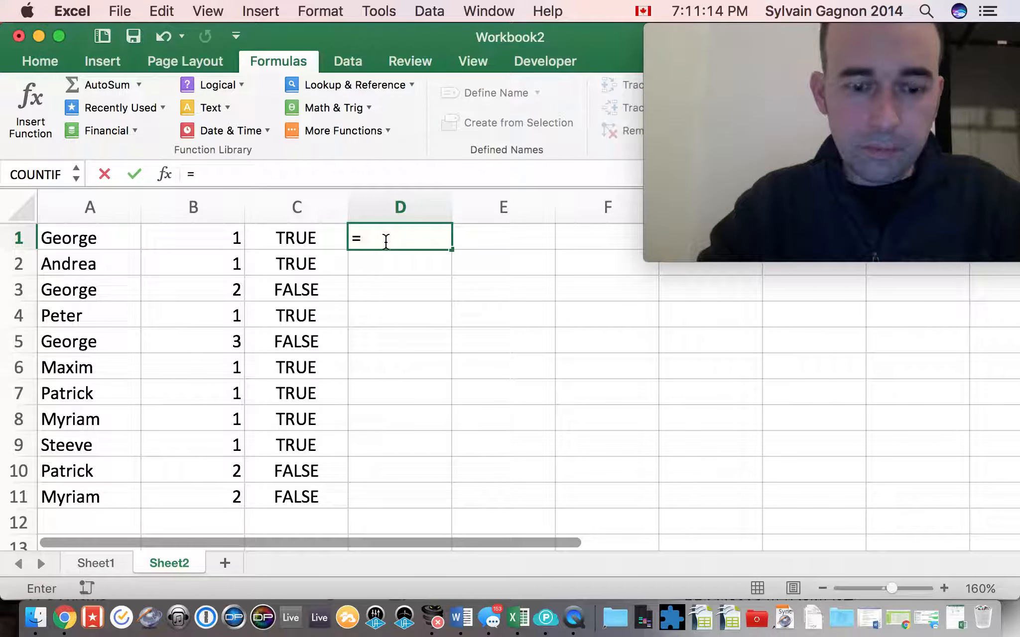
type("if(")
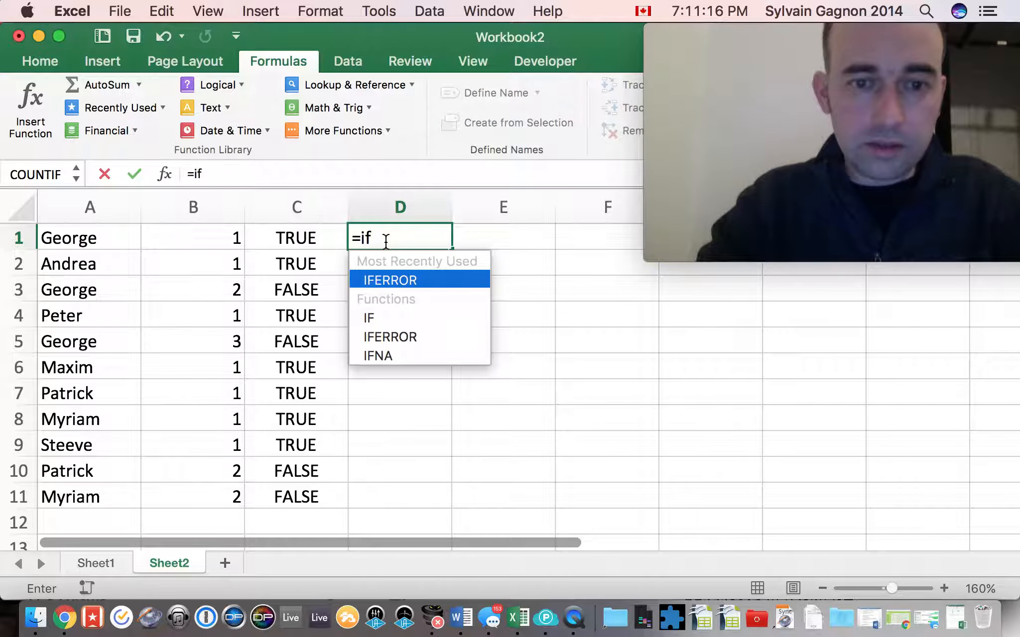
left_click(312, 237)
type(",")
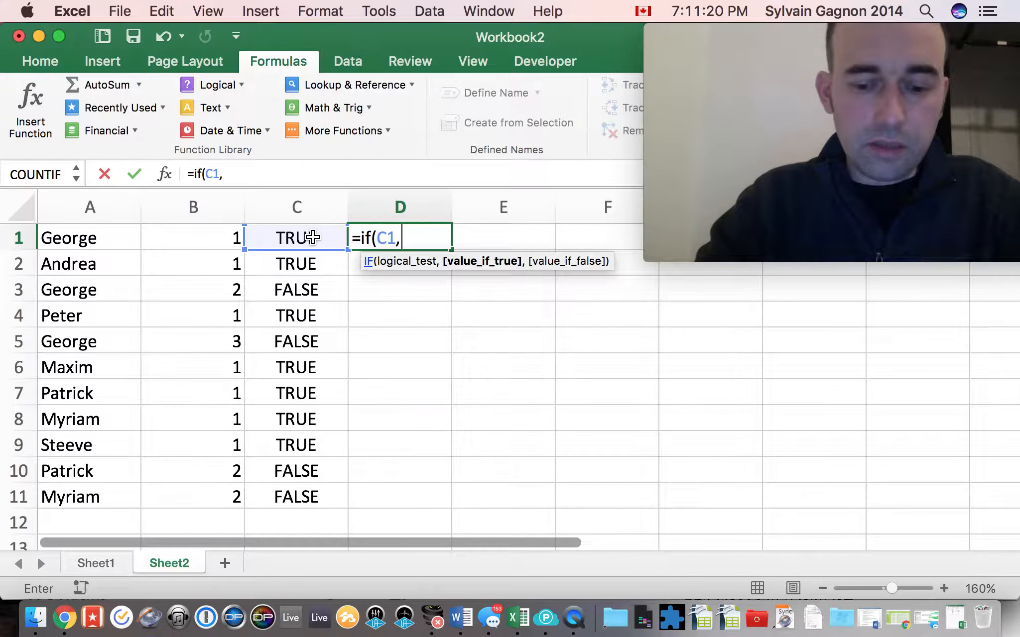
type("row(")
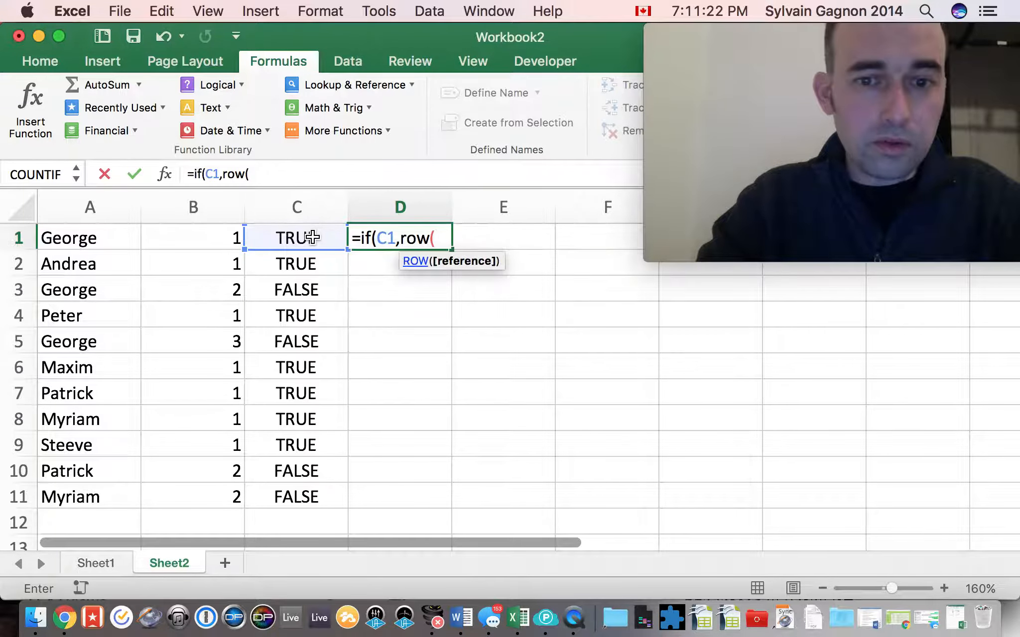
left_click(55, 241)
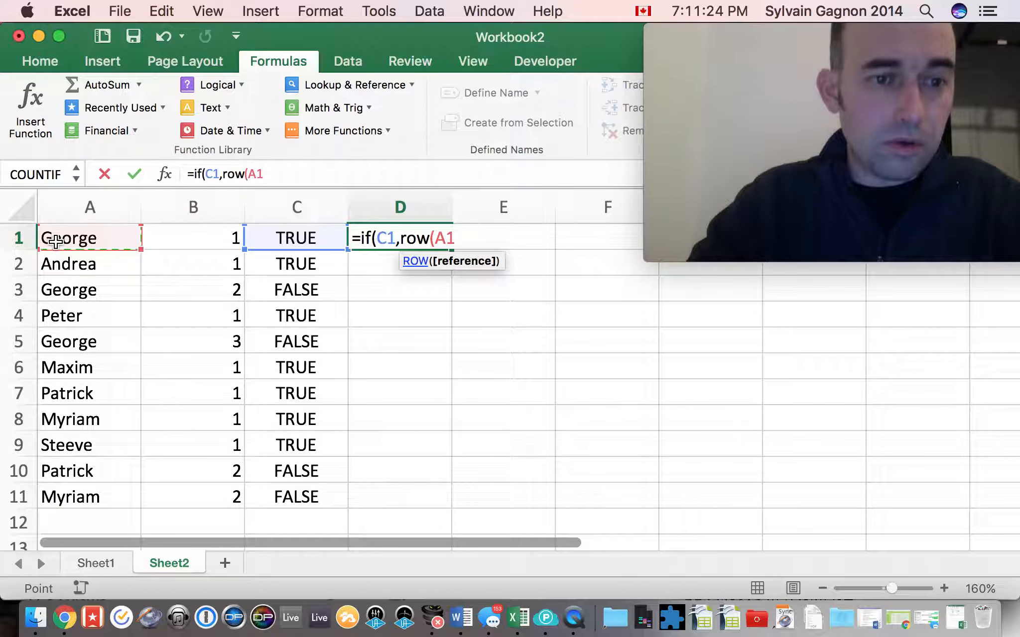
type(")")
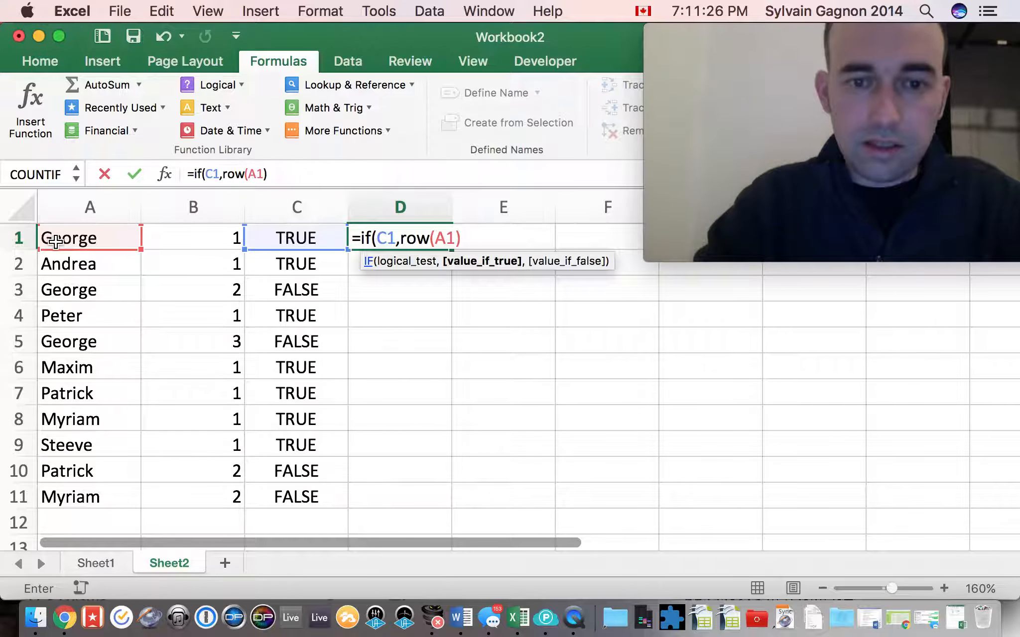
type(",")
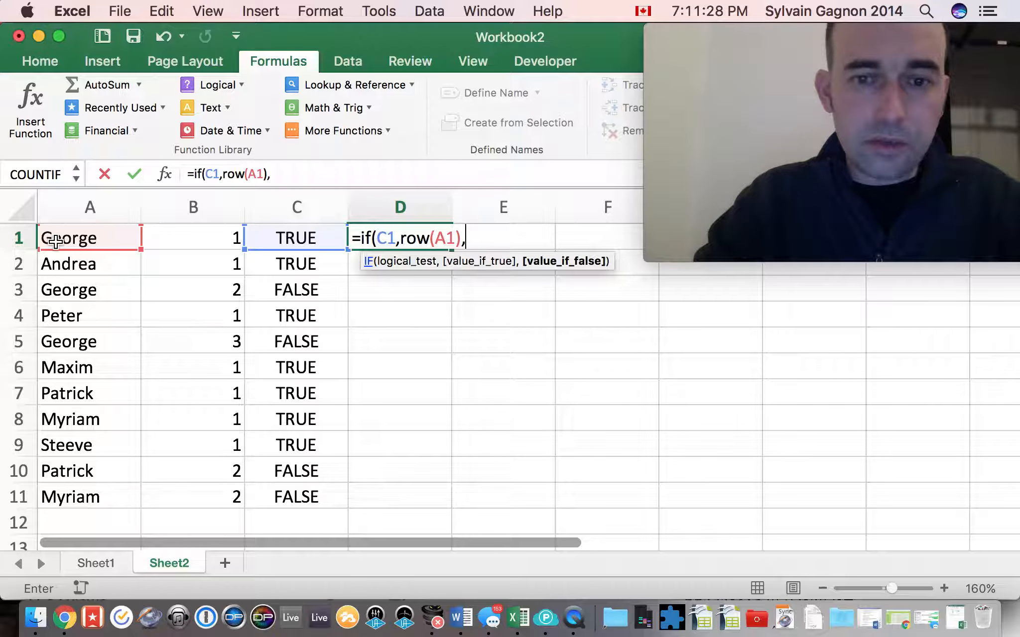
type("\"")
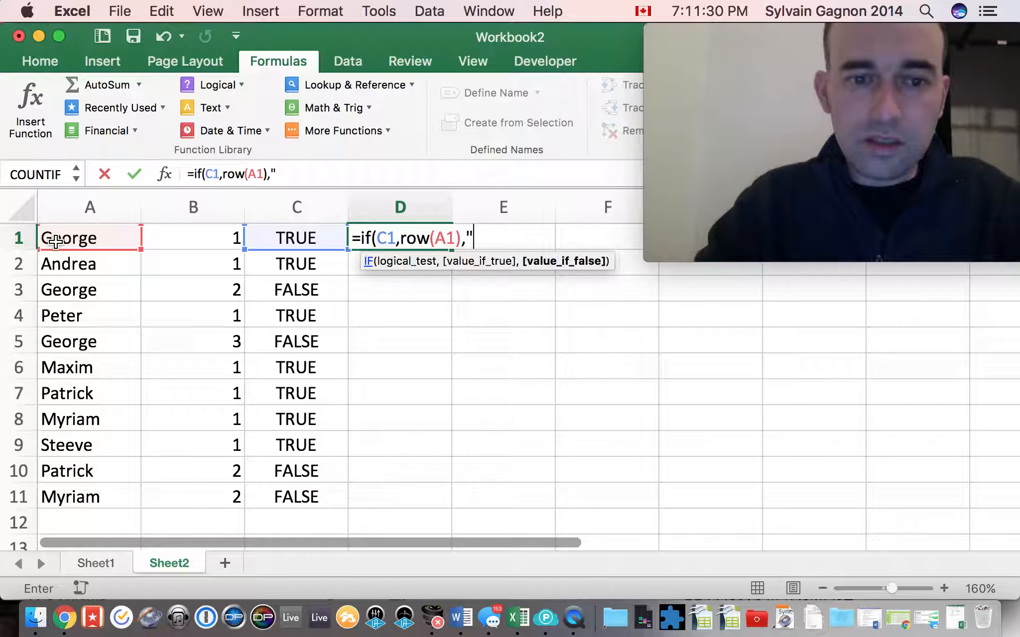
type("\")")
key("Return")
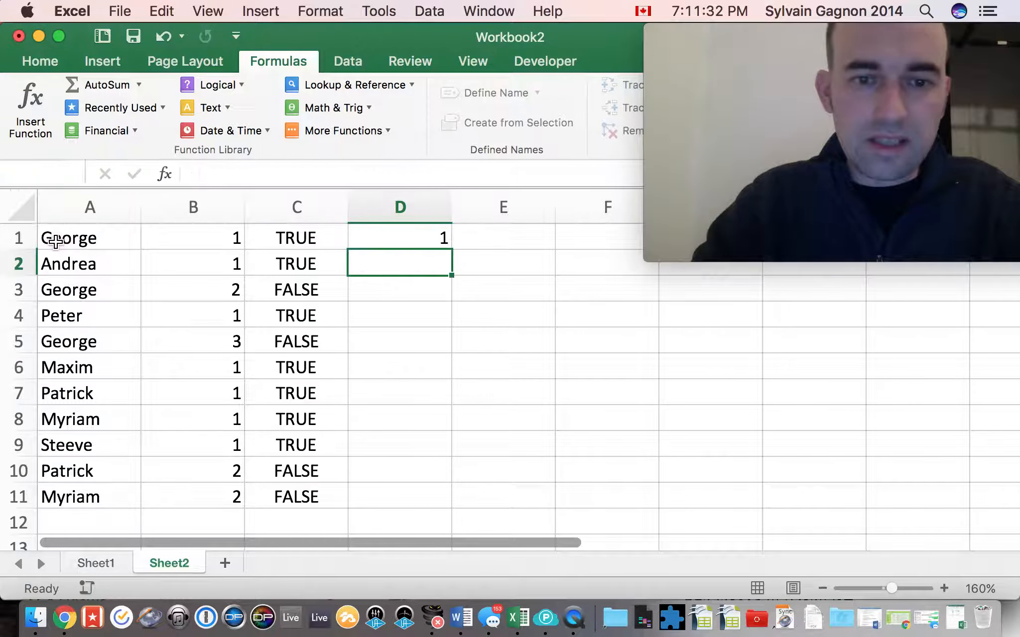
left_click(386, 237)
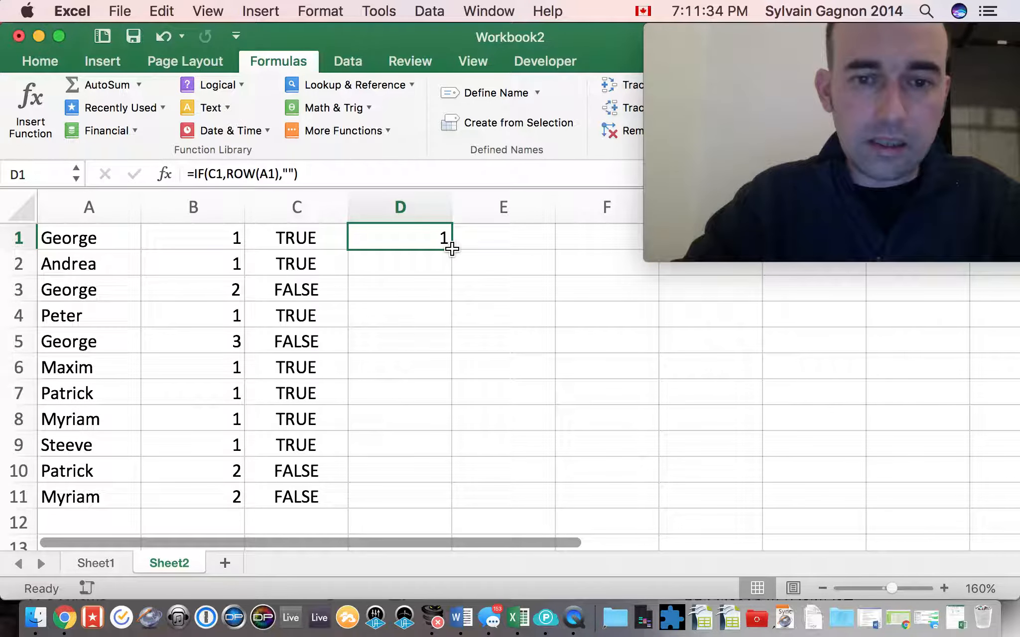
double_click(451, 248)
Step: Examine the results of the IF formula in column D from row 1 down to row 9
left_click(415, 246)
left_click(415, 265)
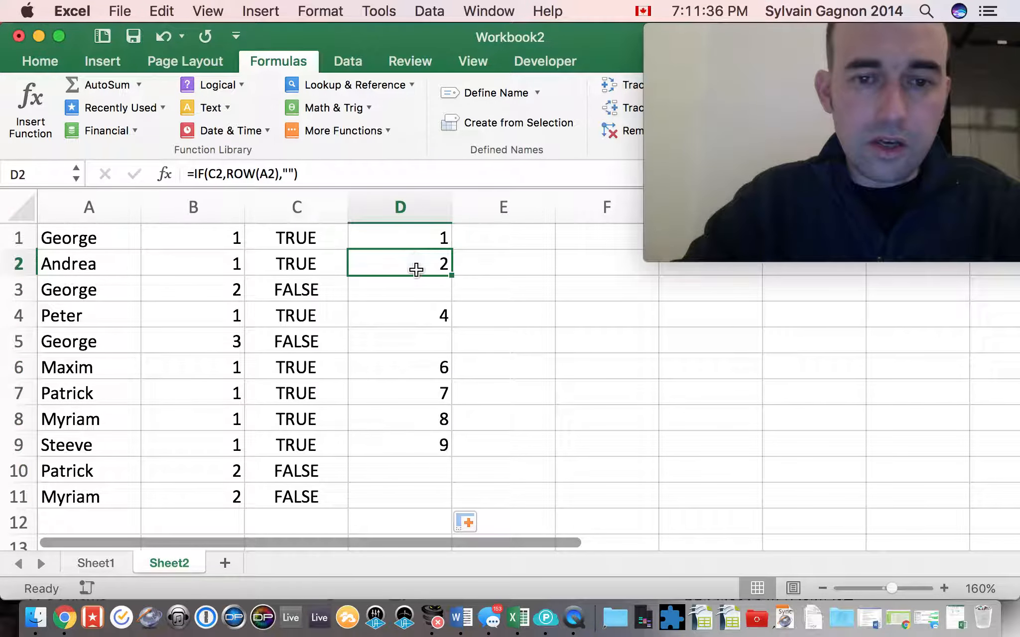
left_click(412, 304)
left_click(412, 347)
left_click(410, 374)
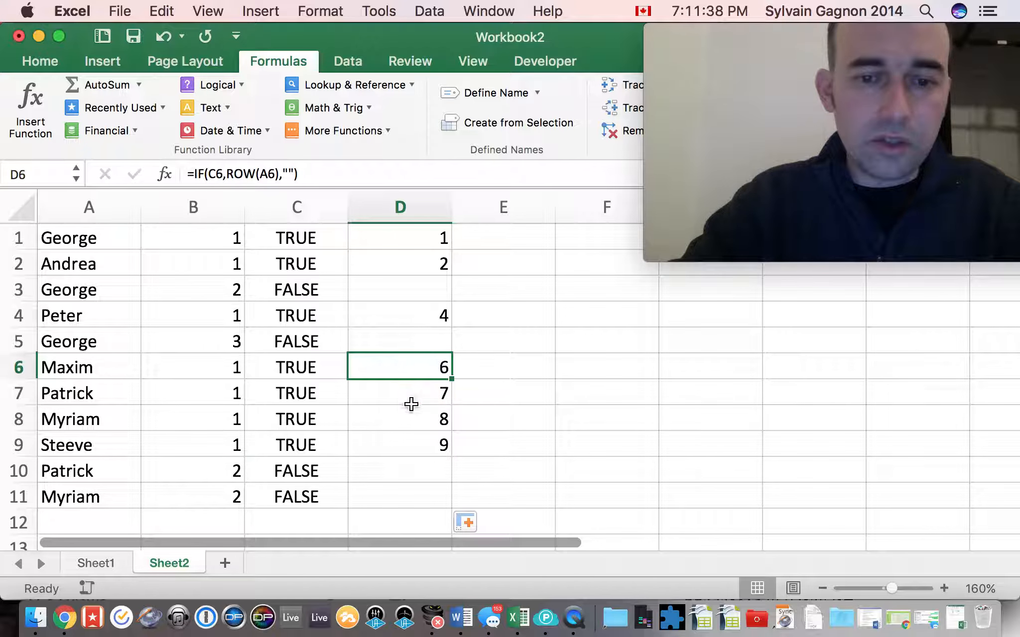
left_click(411, 397)
left_click(411, 418)
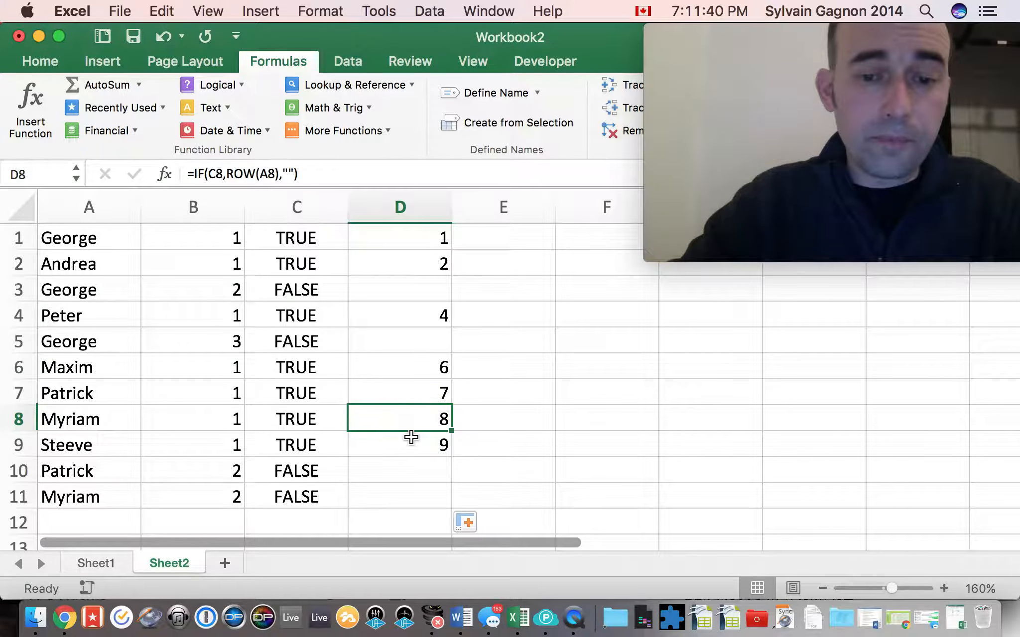
left_click(411, 439)
Step: Enter =ROW(E1) in cell E1 and fill it down through E11 to number the rows
left_click(491, 234)
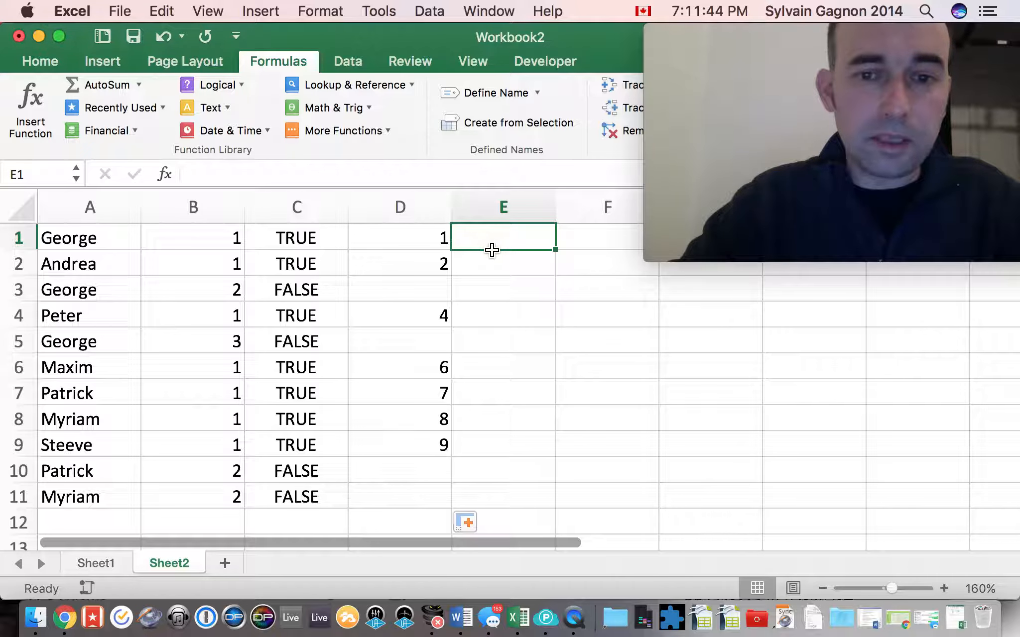
type("=ro")
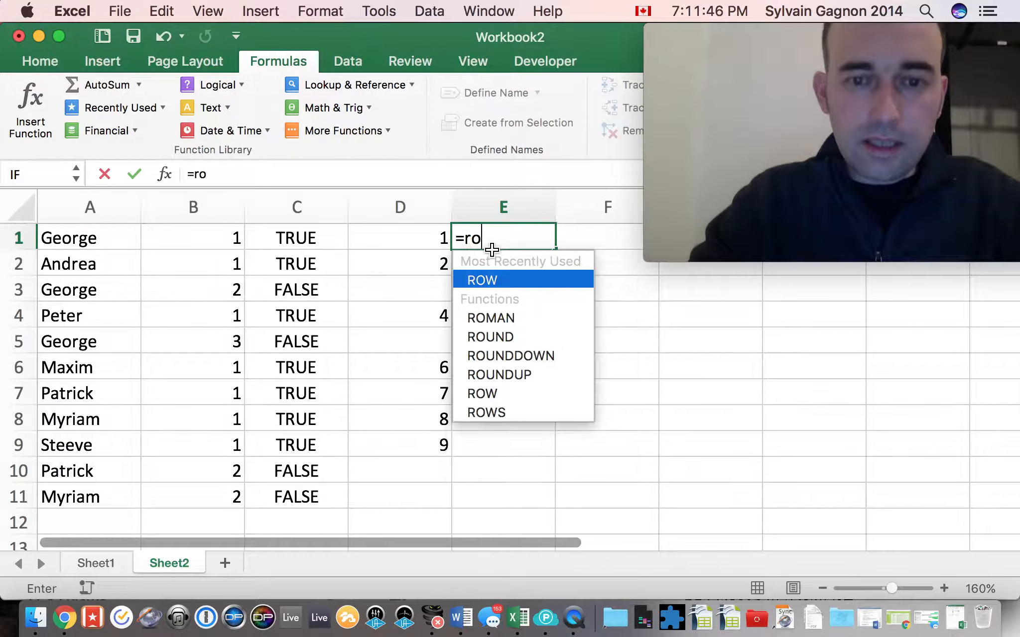
type("w(")
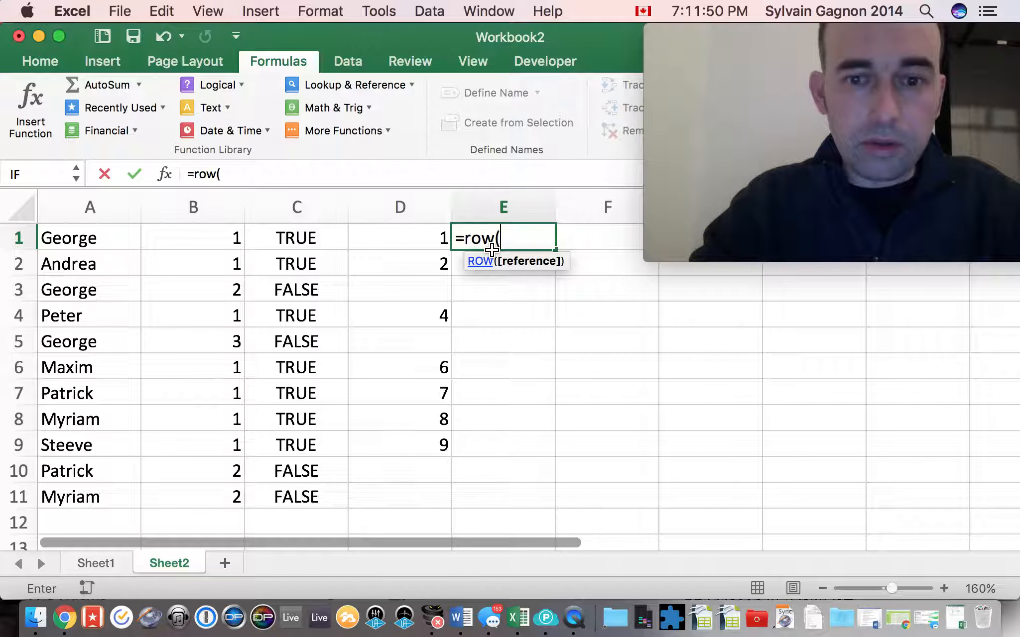
type("1e1)")
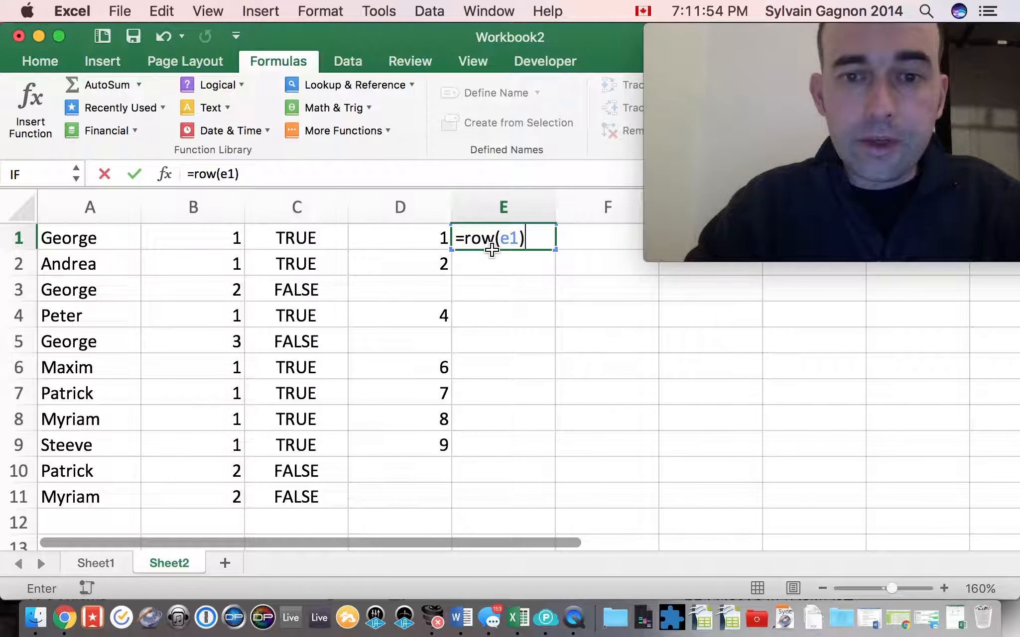
key("Return")
left_click(491, 238)
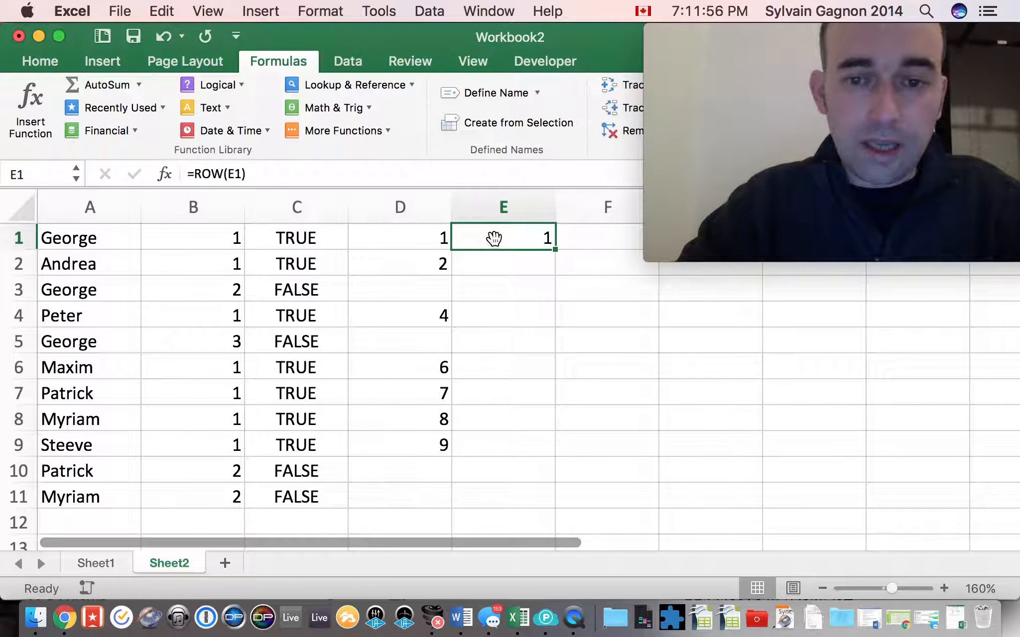
double_click(556, 250)
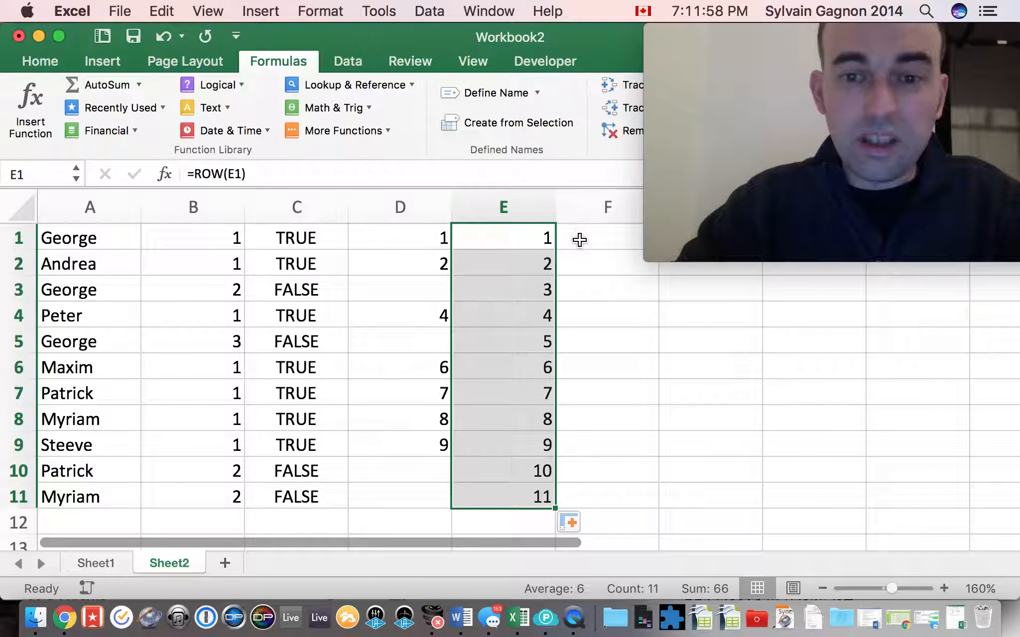
Step: Narrow columns D and E equally, narrow column B as well, and select cell F1
left_click(581, 240)
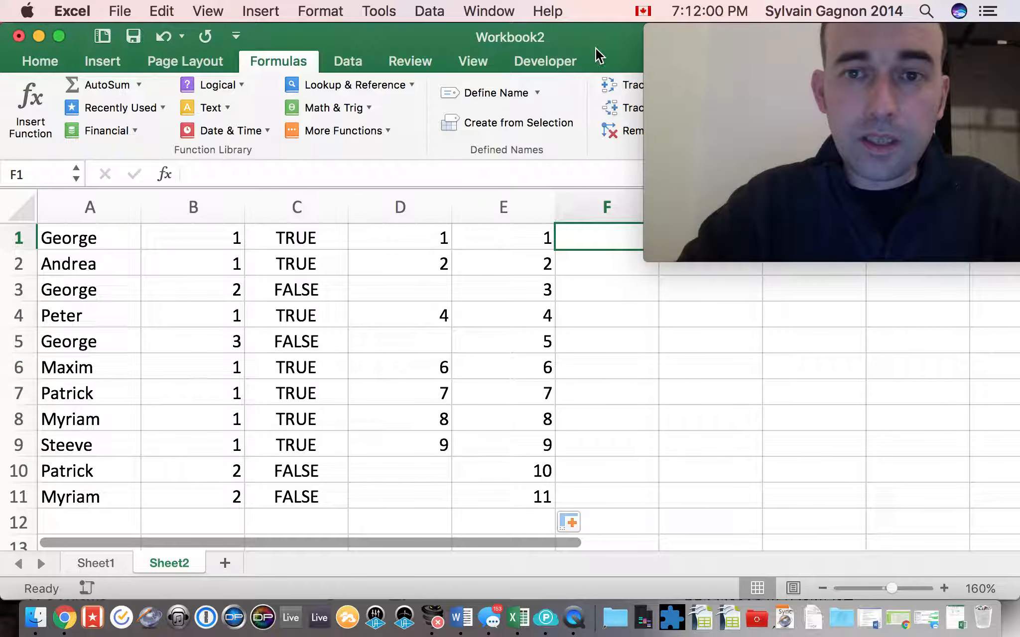
left_click_drag(595, 47, 587, 45)
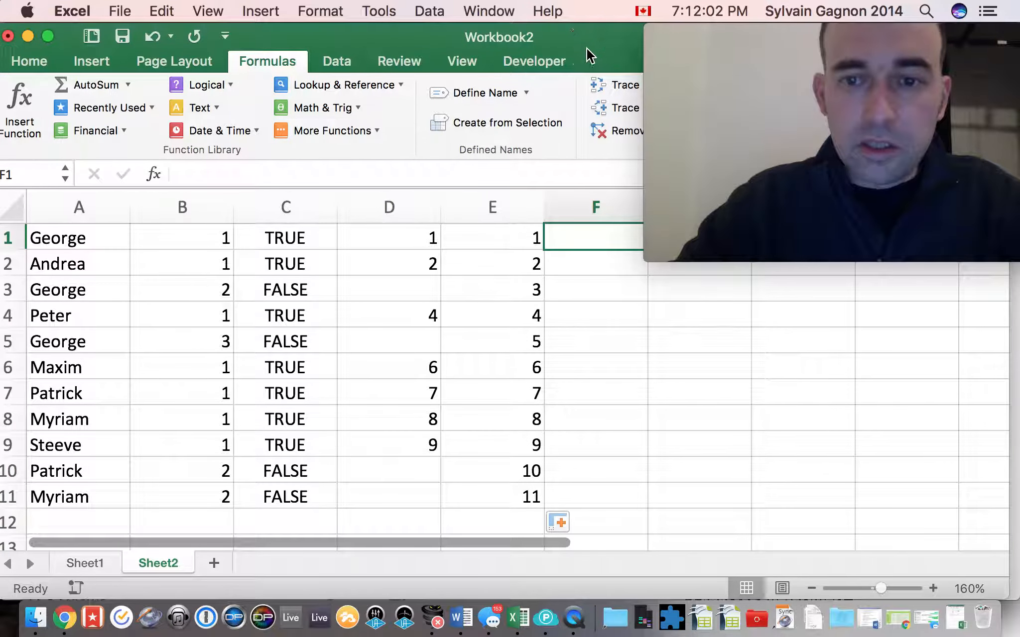
left_click(419, 206)
left_click(464, 208)
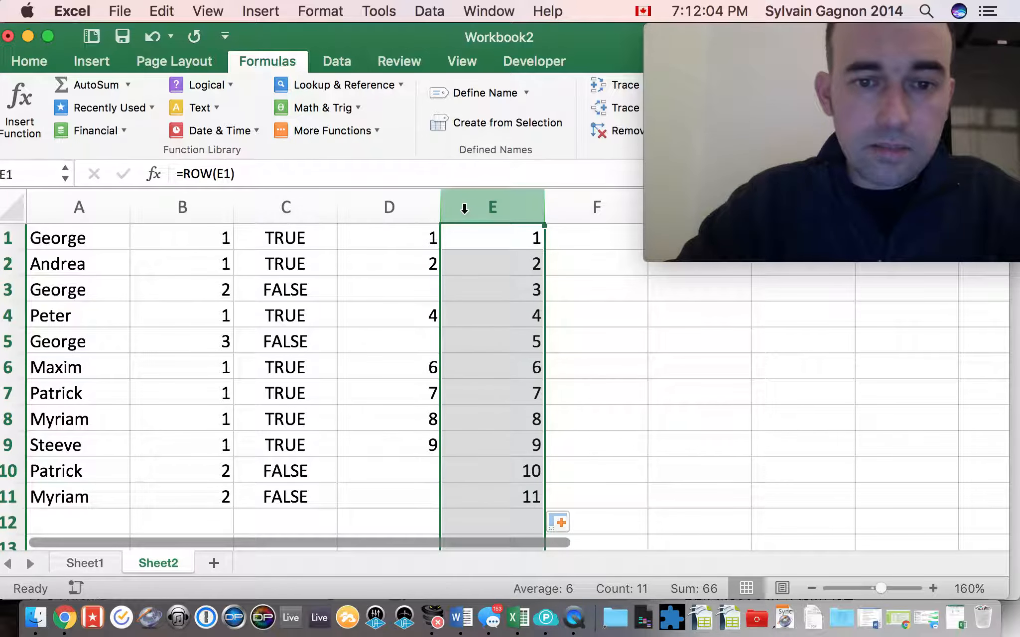
left_click(392, 205)
left_click_drag(443, 207, 373, 208)
left_click(189, 209)
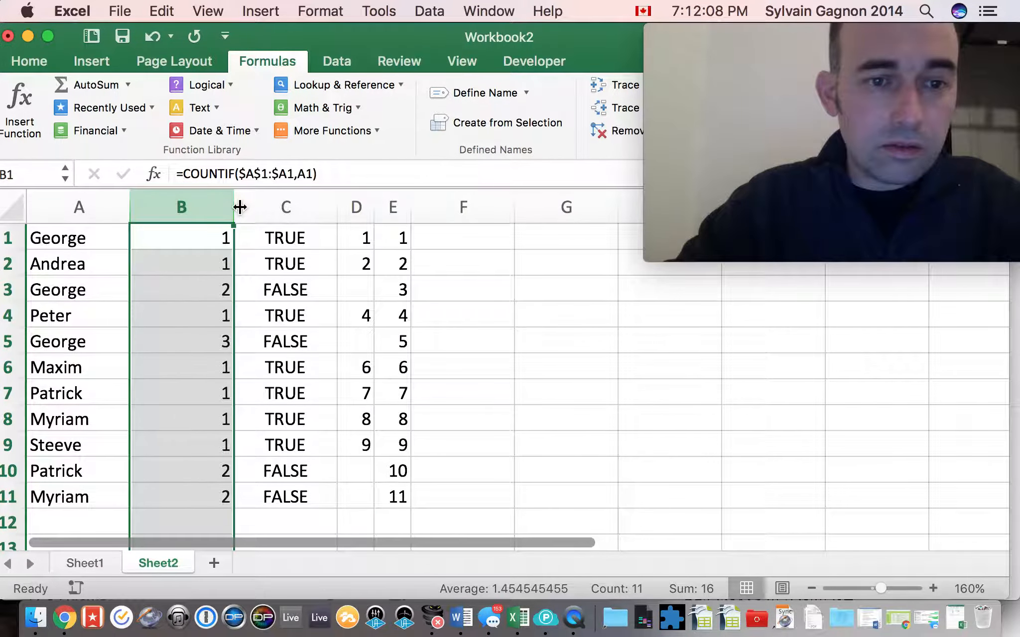
left_click_drag(236, 207, 168, 207)
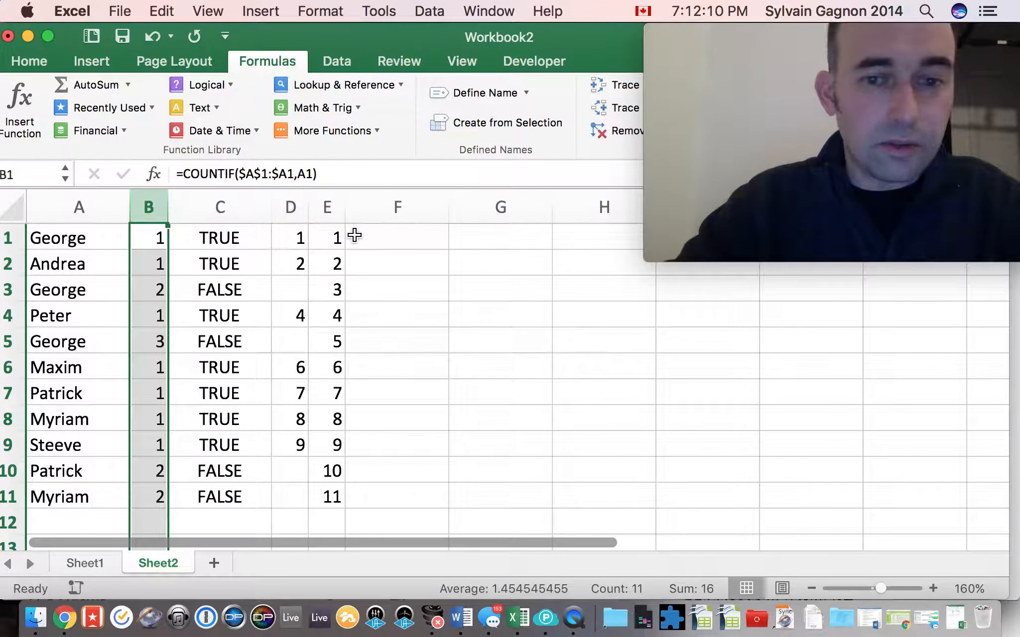
left_click(376, 239)
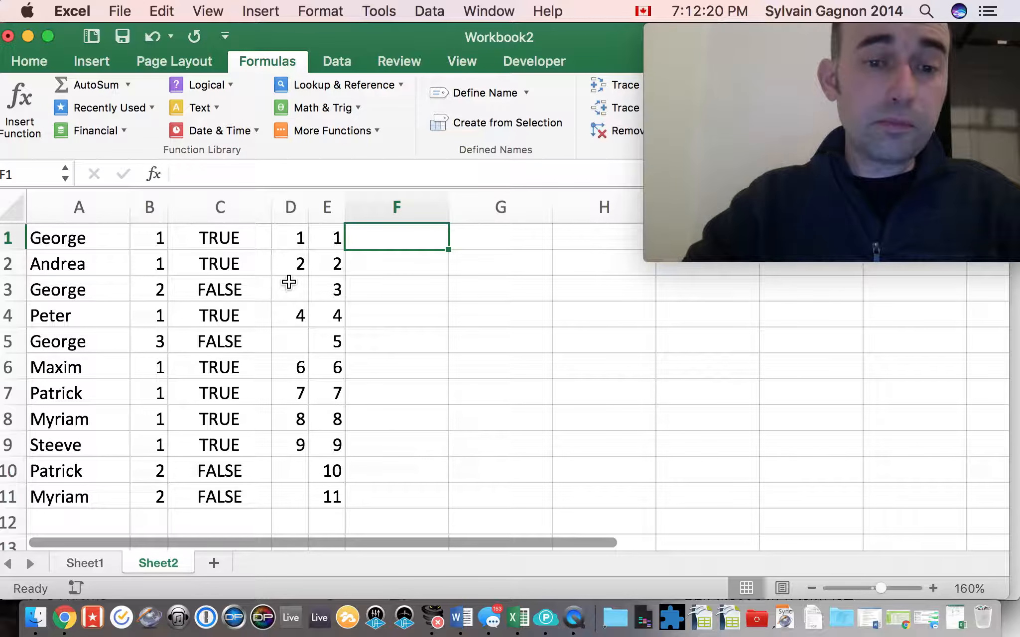
Step: Enter =SMALL($D$1:$D$11,E1) in cell F1 and fill it down through F11
left_click(288, 283)
left_click(289, 347)
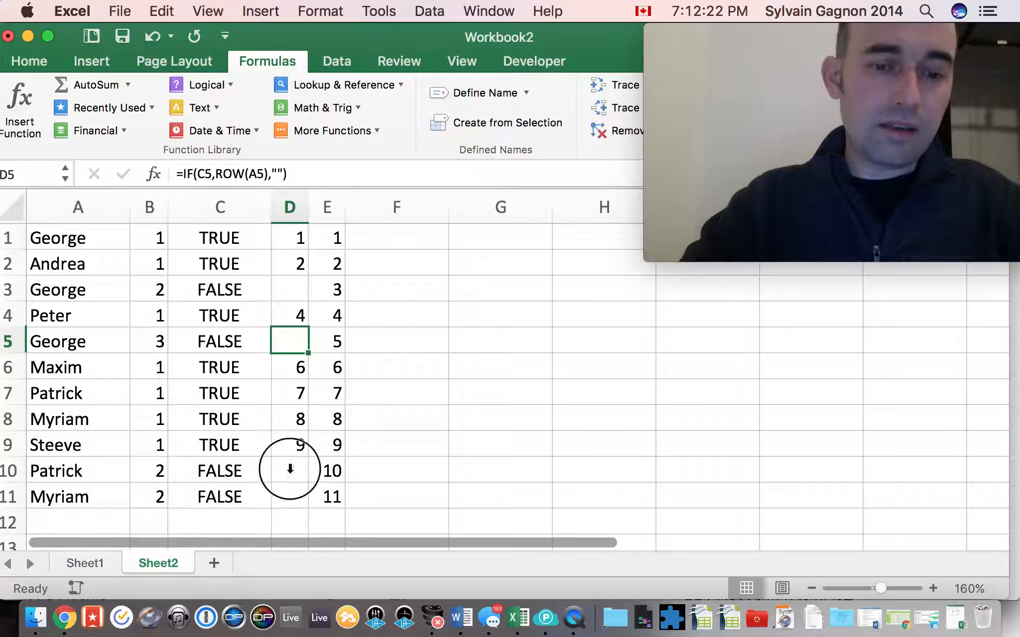
left_click(288, 468)
left_click(427, 242)
type("=")
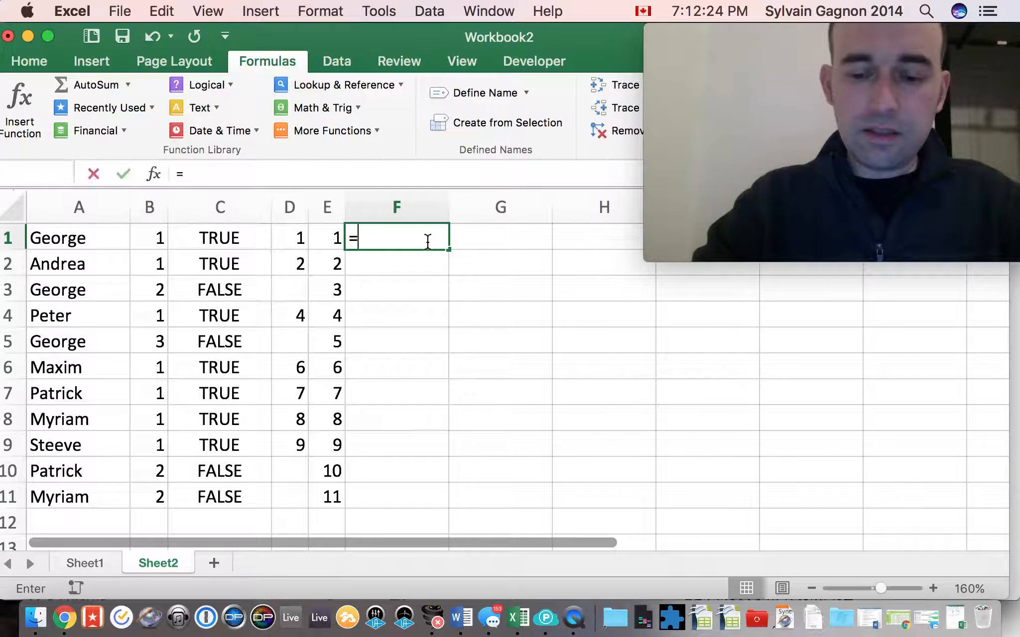
type("sm")
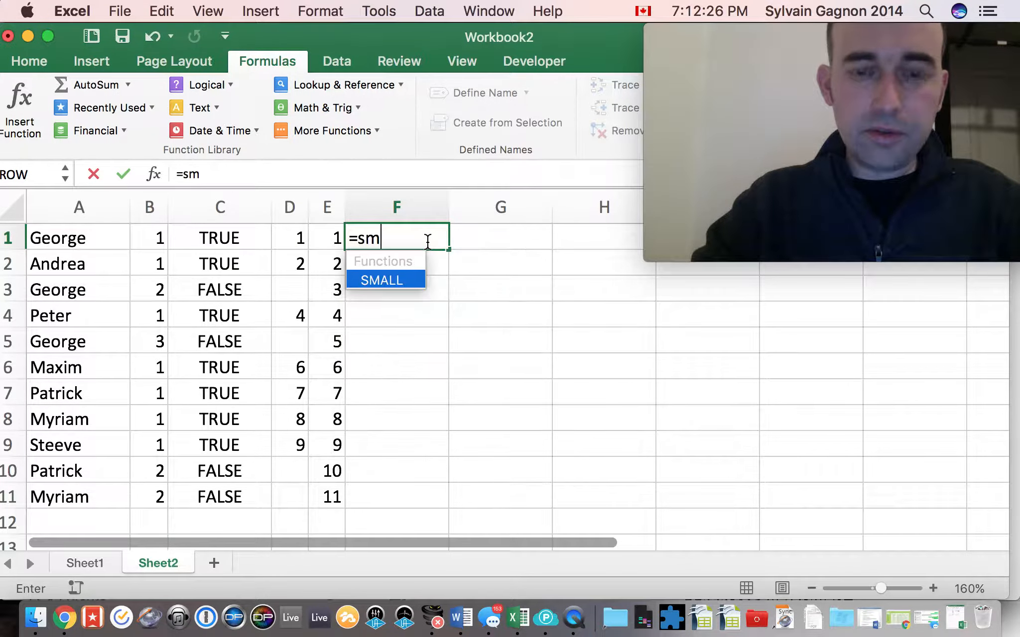
type("all(")
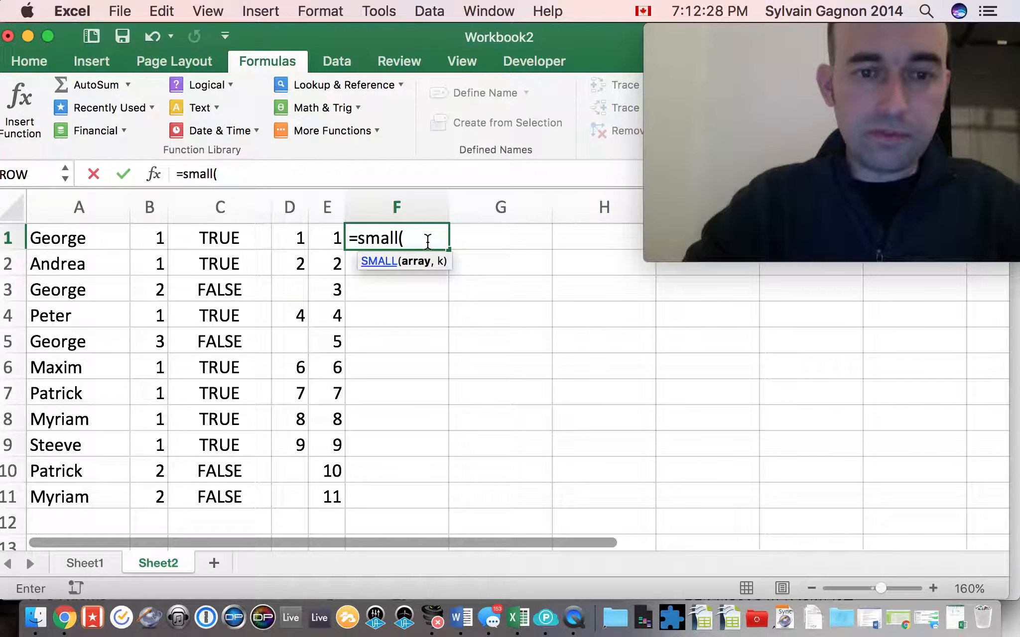
left_click_drag(293, 238, 289, 492)
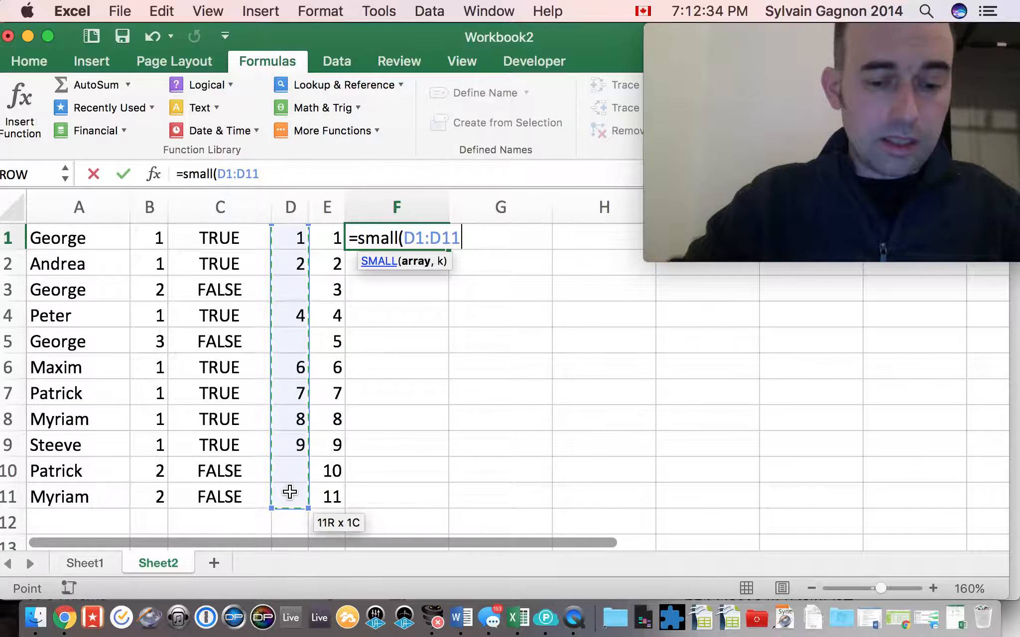
key("F4")
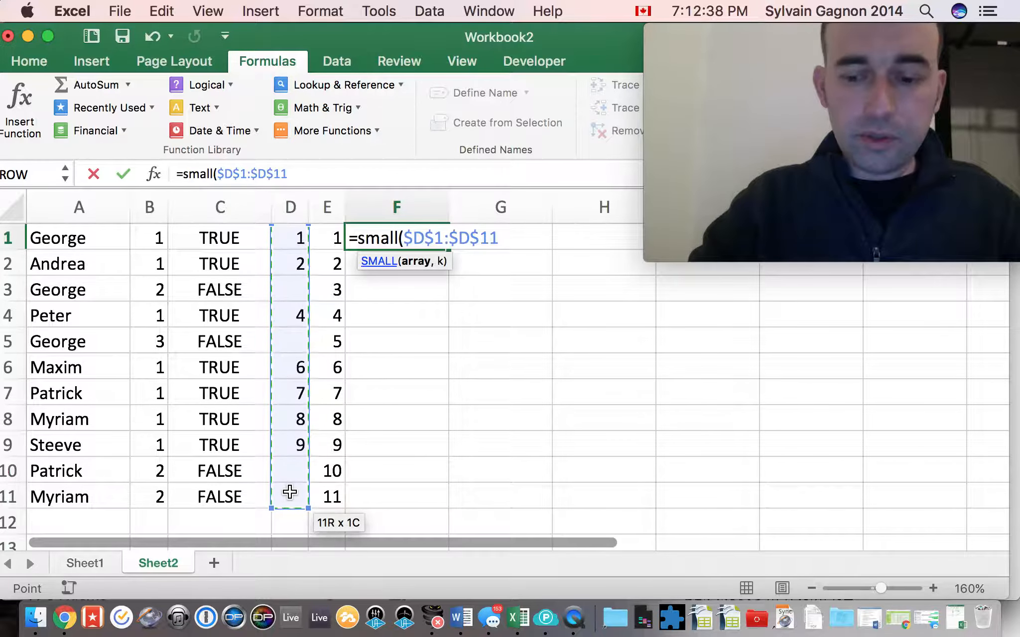
type(",")
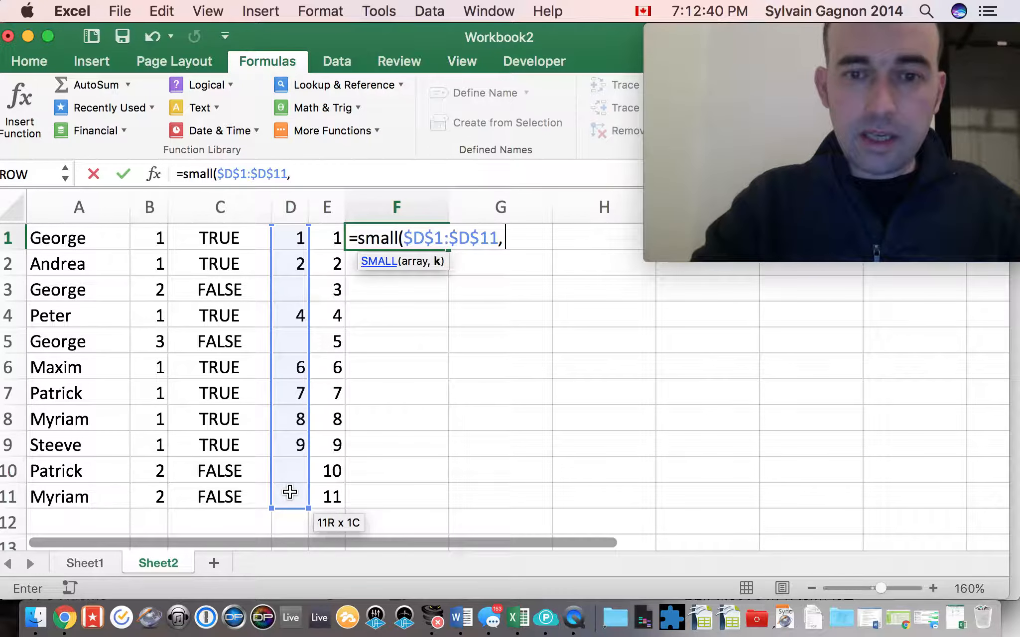
left_click(329, 235)
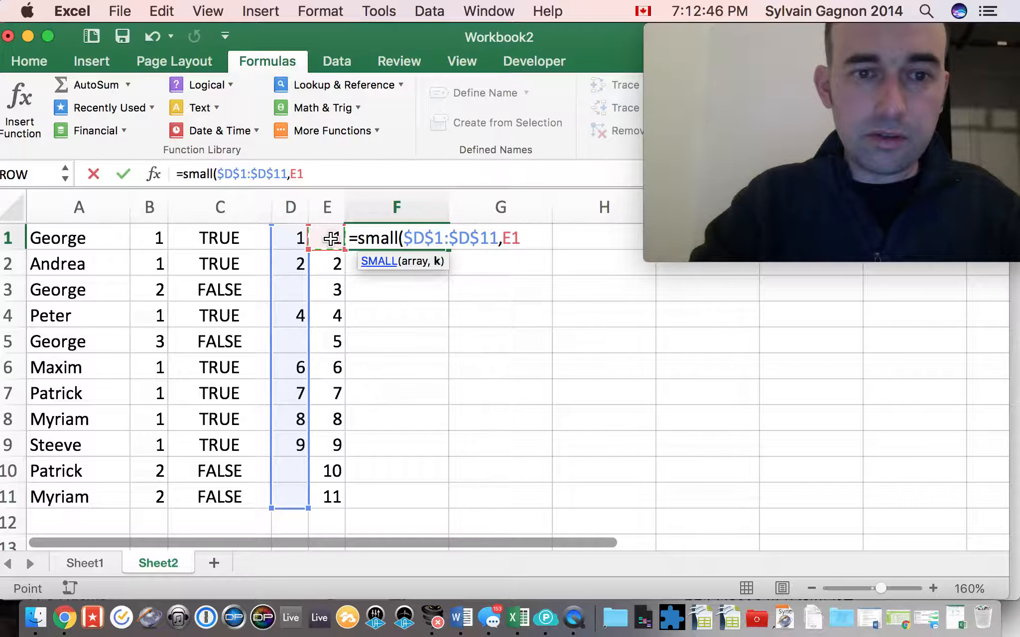
type(")")
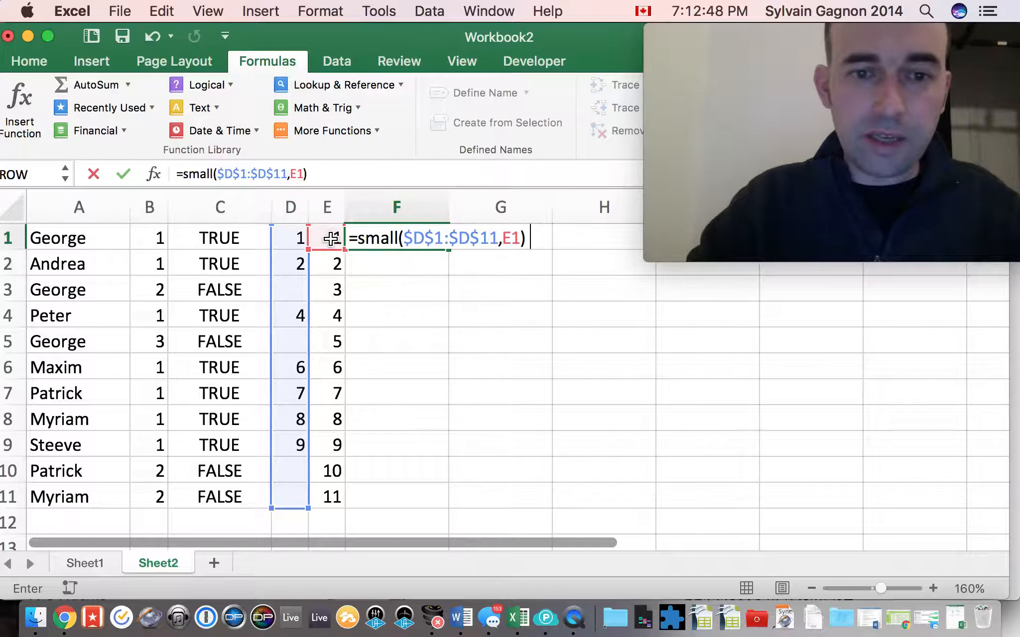
key("Return")
left_click(399, 239)
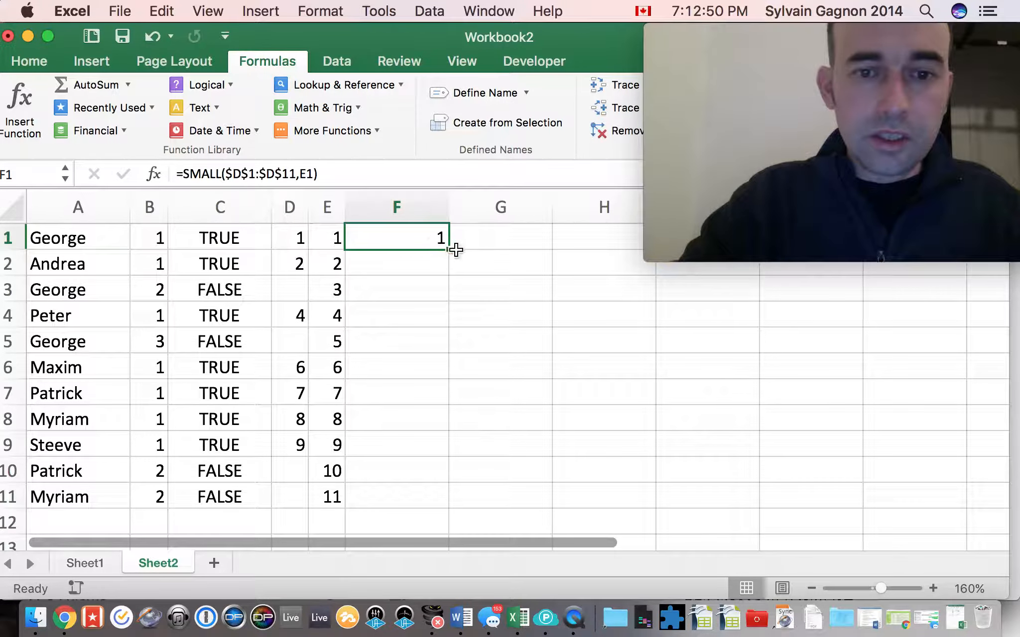
double_click(449, 247)
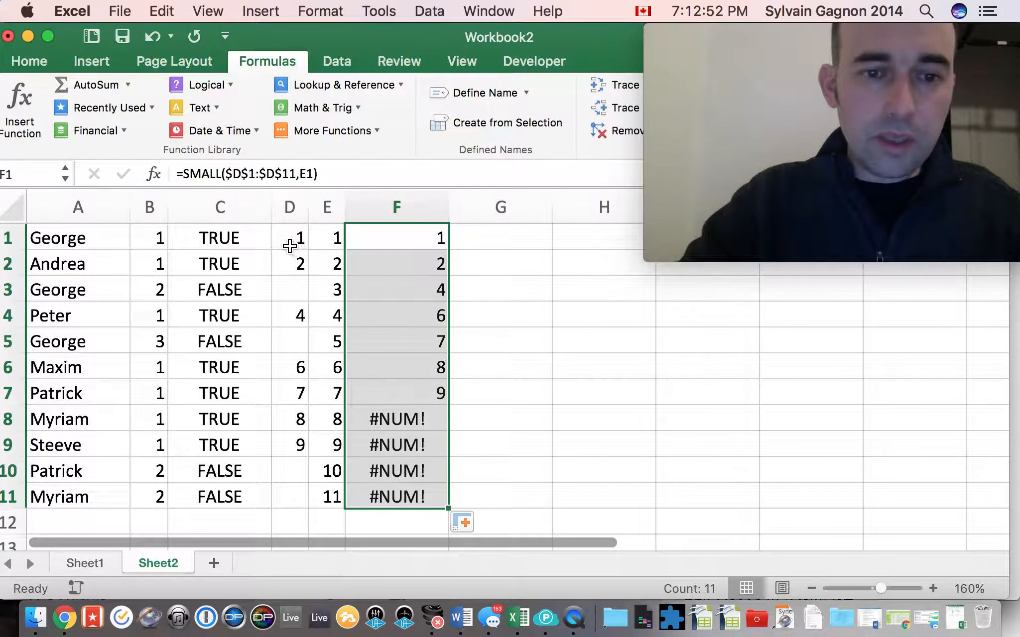
Step: Compare the row numbers in column D with the SMALL results in column F down to row 7
left_click(288, 243)
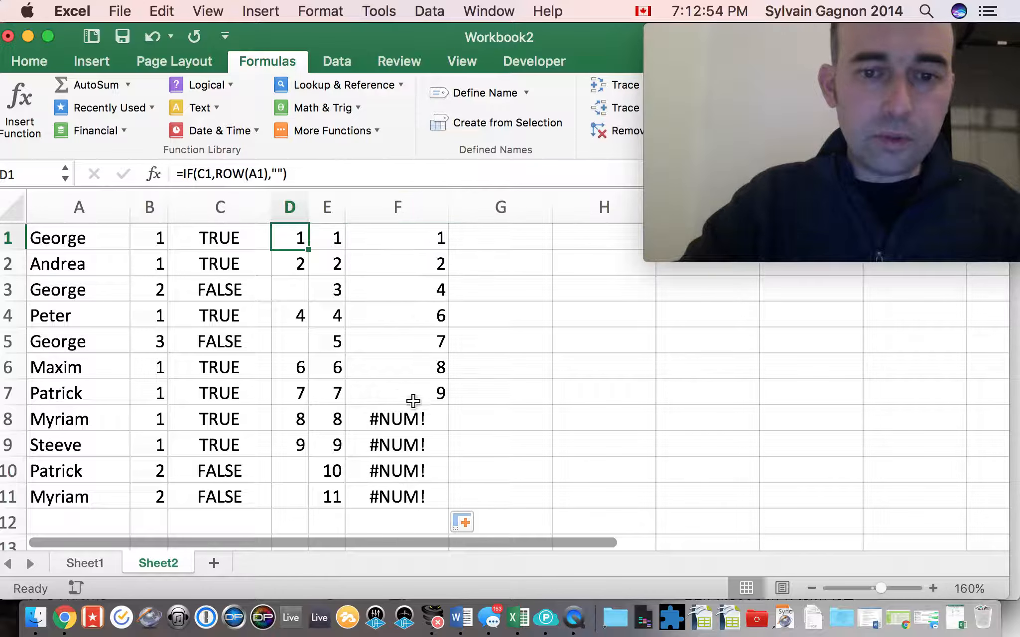
left_click(285, 287)
left_click(508, 236)
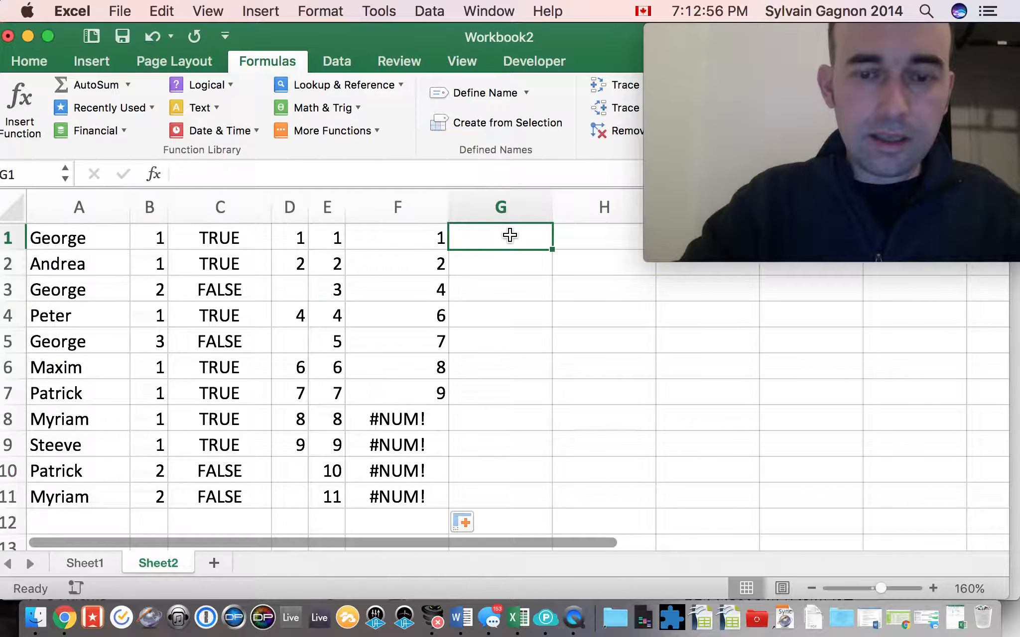
left_click(403, 236)
left_click(404, 293)
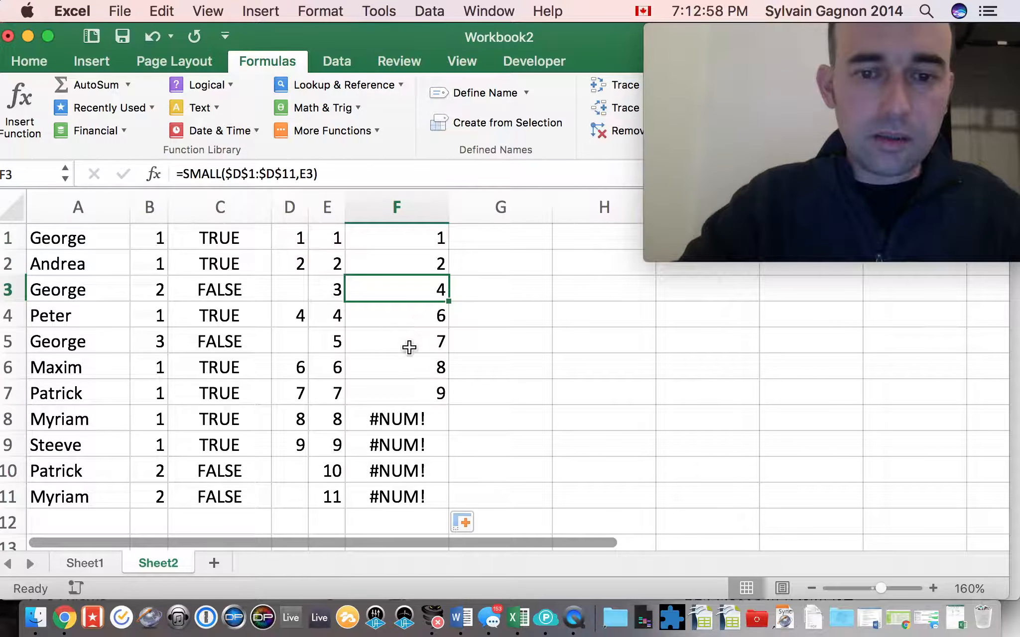
left_click(409, 360)
left_click(409, 400)
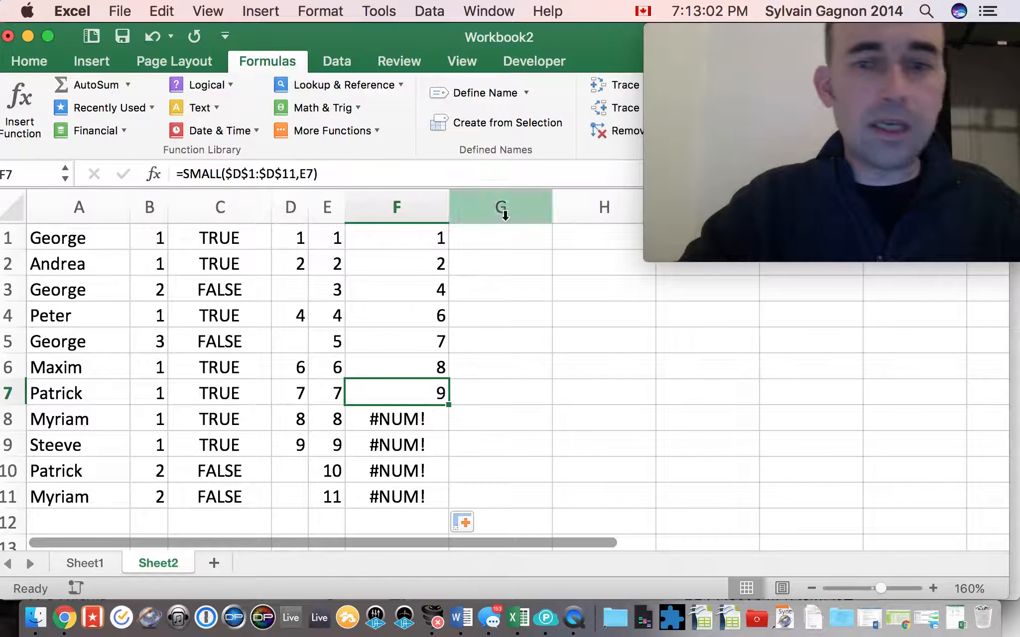
Step: Start an OFFSET formula in cell G1, correcting the misspelled function name
left_click(478, 238)
type("=oofs")
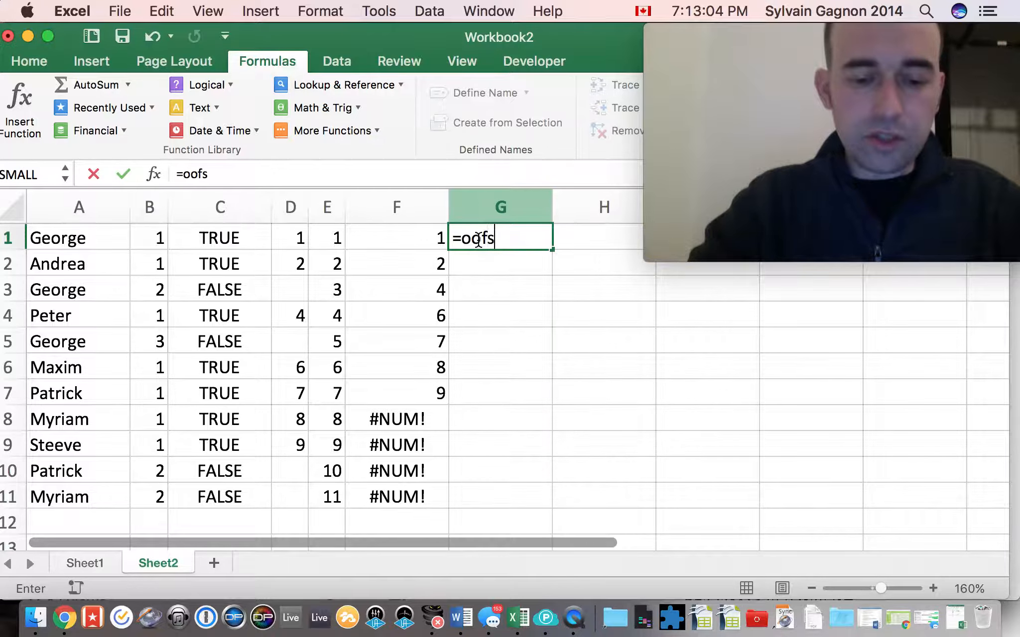
type("et(")
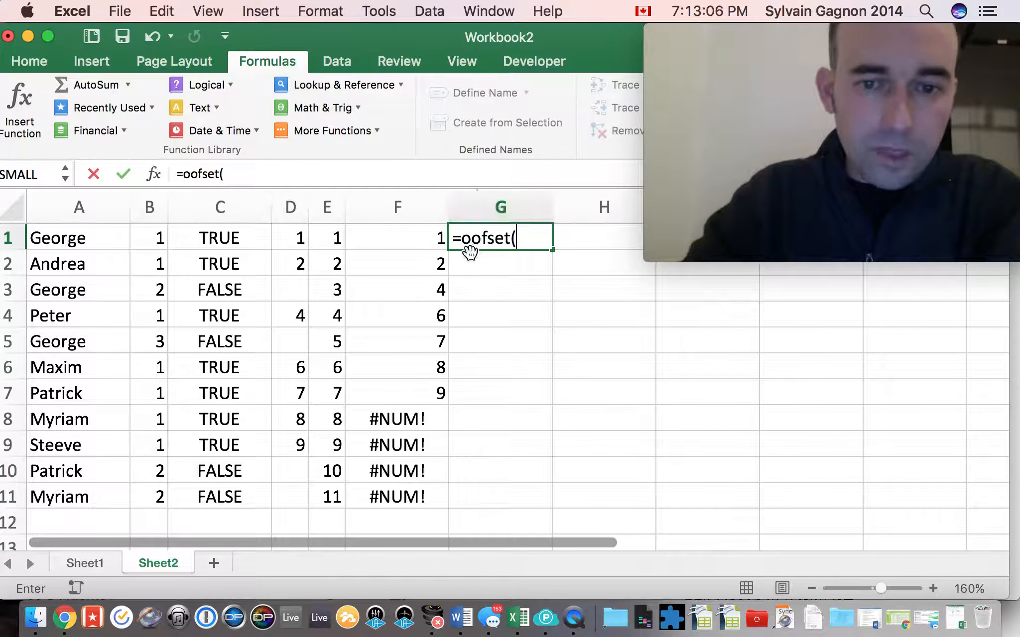
key("BackSpace")
key("BackSpace")
key("BackSpace")
key("BackSpace")
key("BackSpace")
key("BackSpace")
type("f")
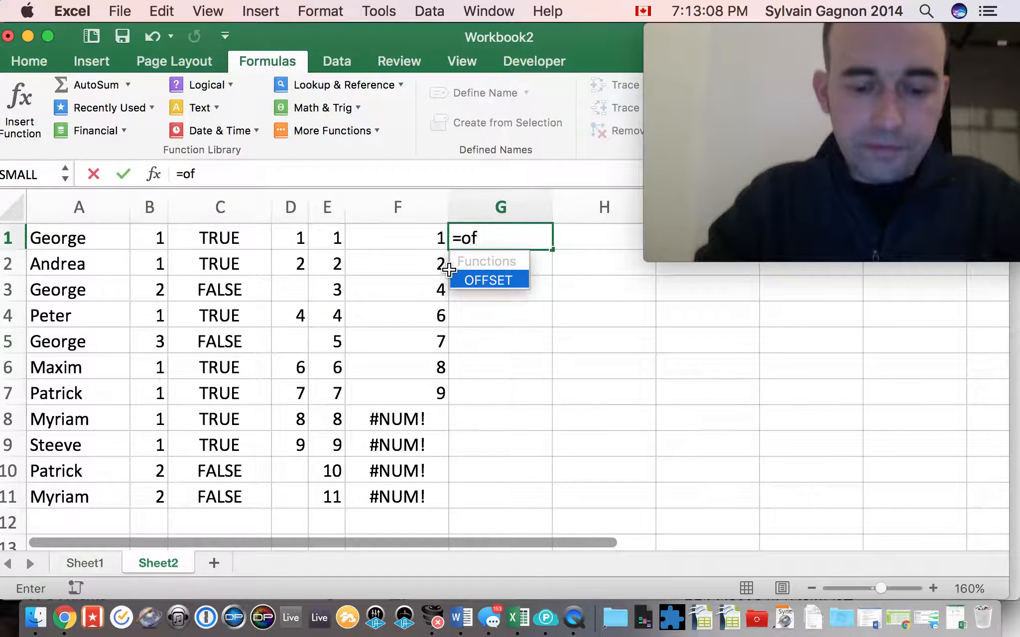
type("fset(")
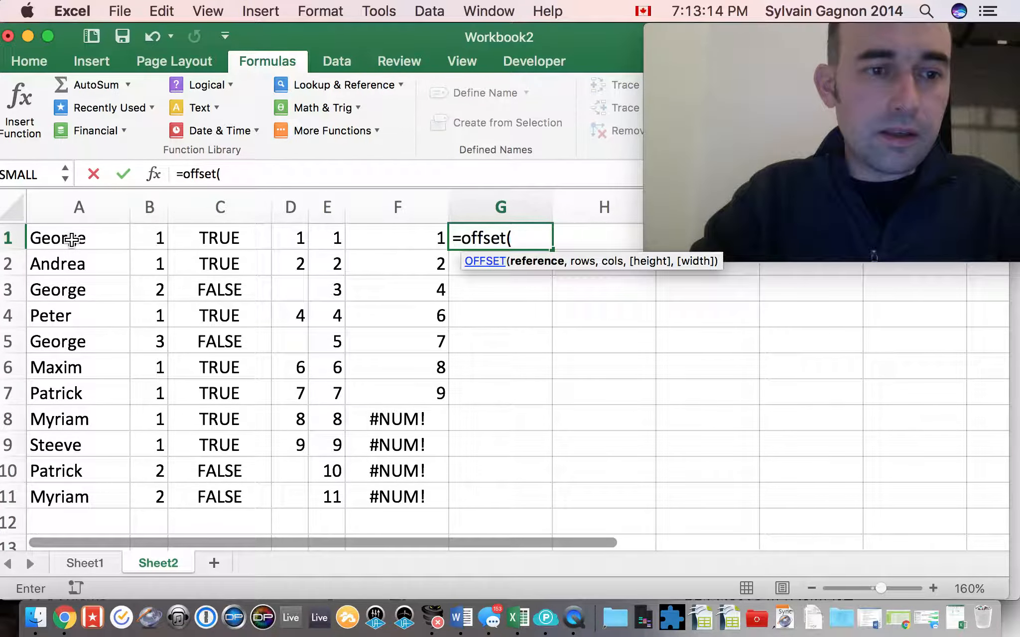
Step: Complete the G1 formula as =OFFSET(A1,F1-1,0) and fill it down through G11
left_click(73, 240)
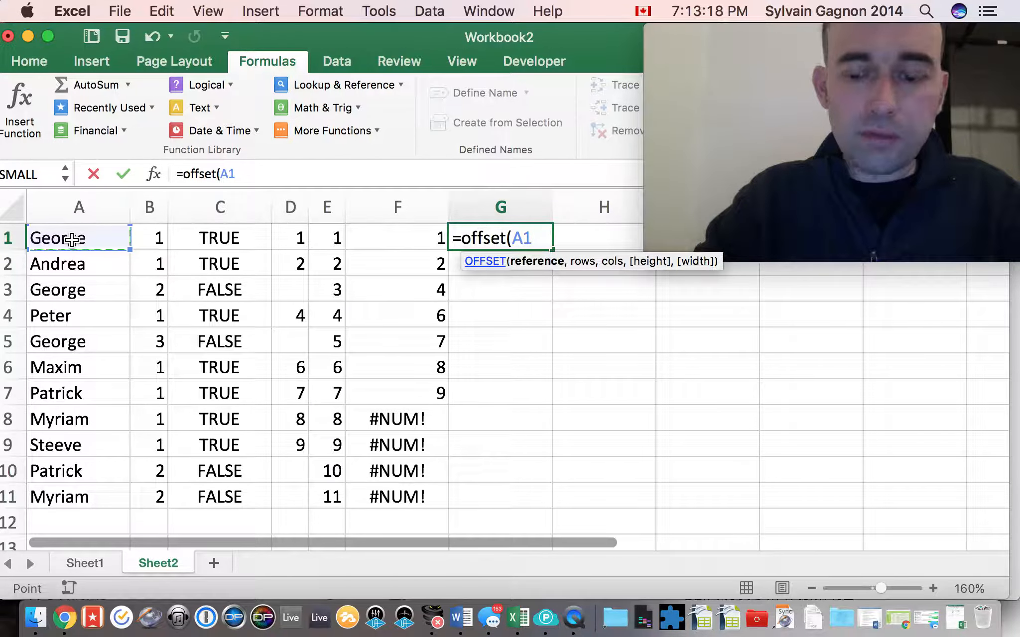
type(",")
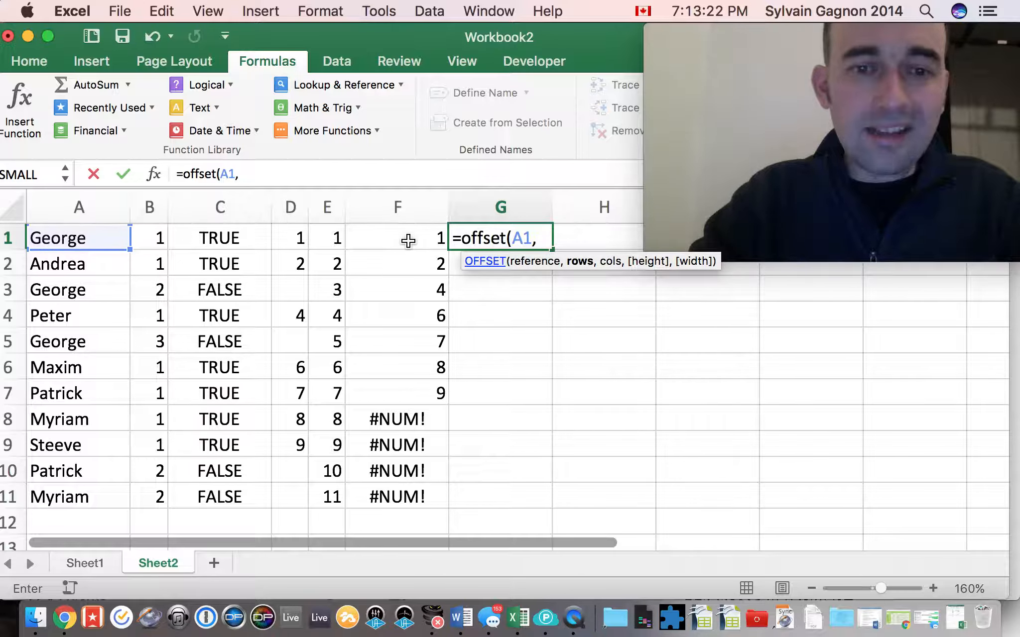
left_click(408, 241)
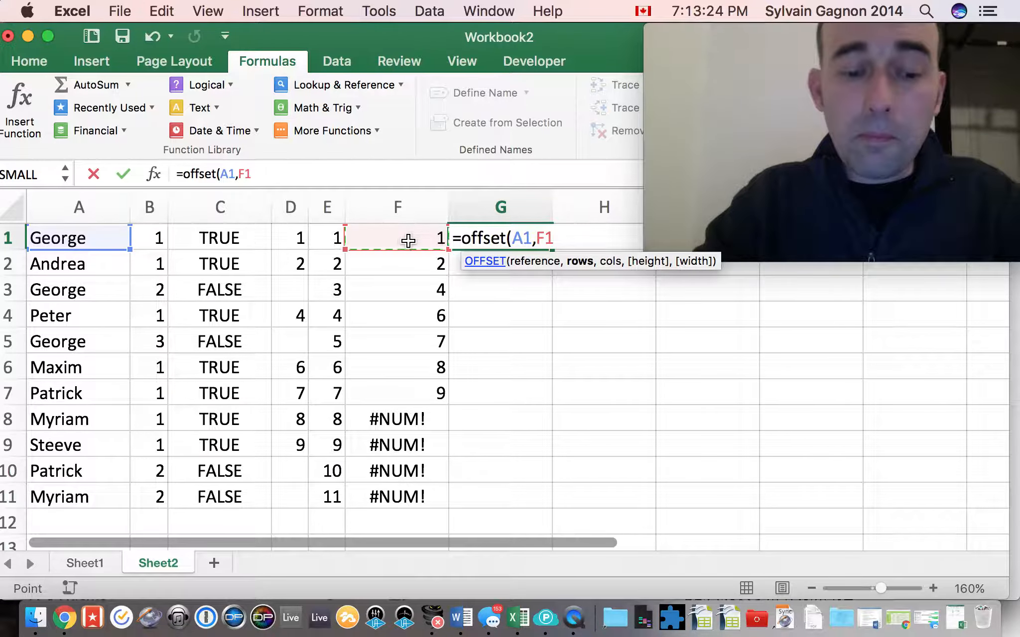
type("-1")
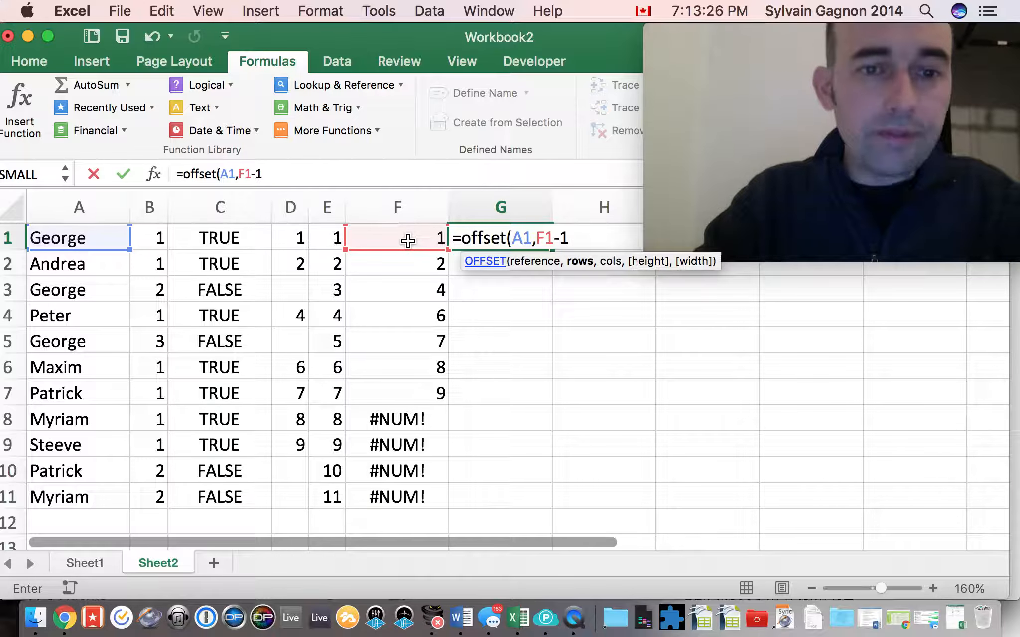
type(",0")
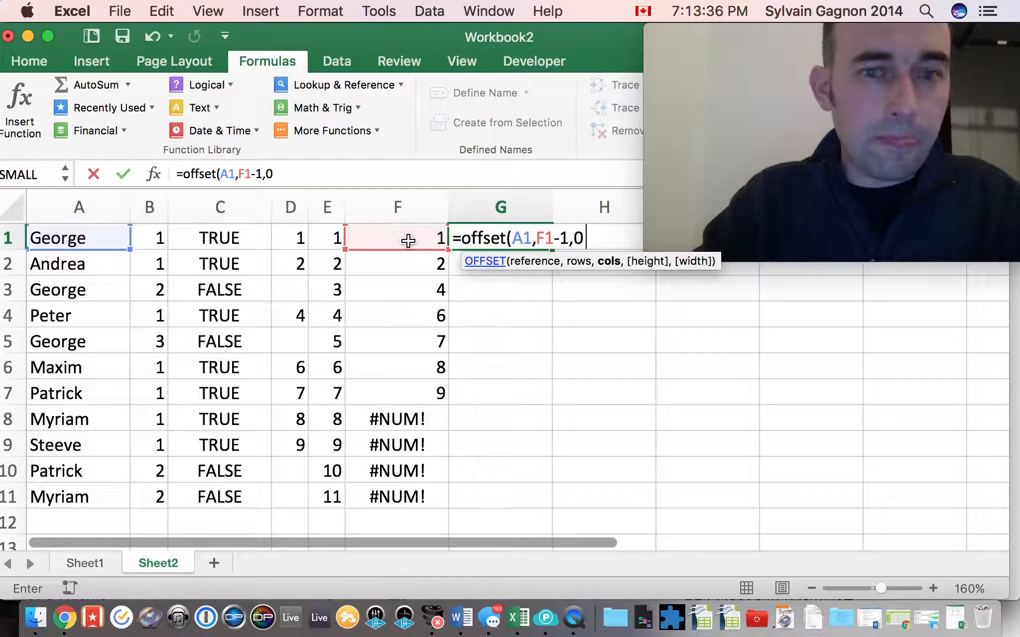
type(")")
key("Return")
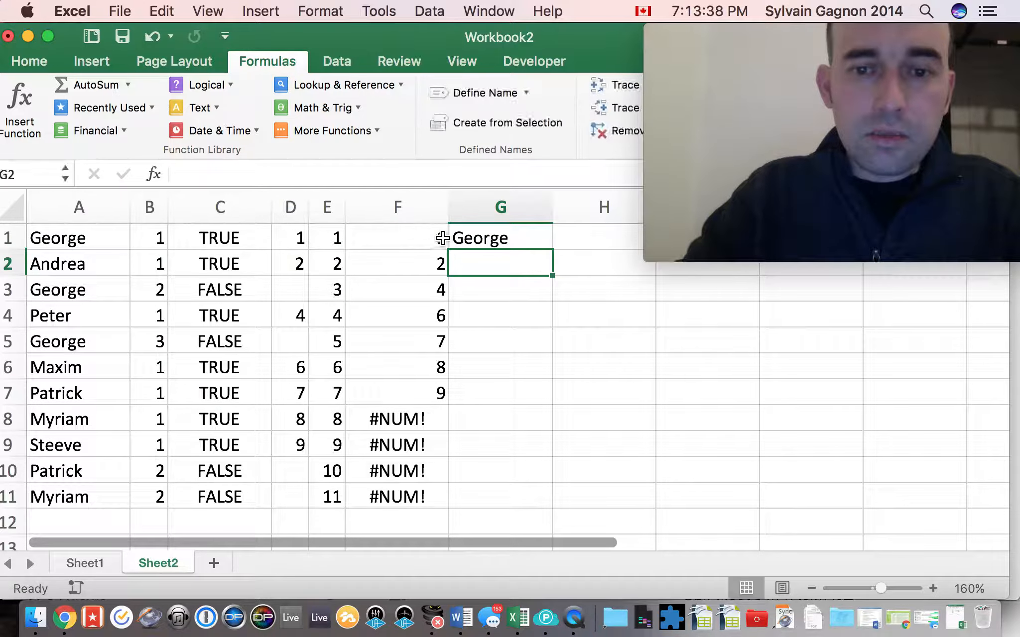
left_click(498, 236)
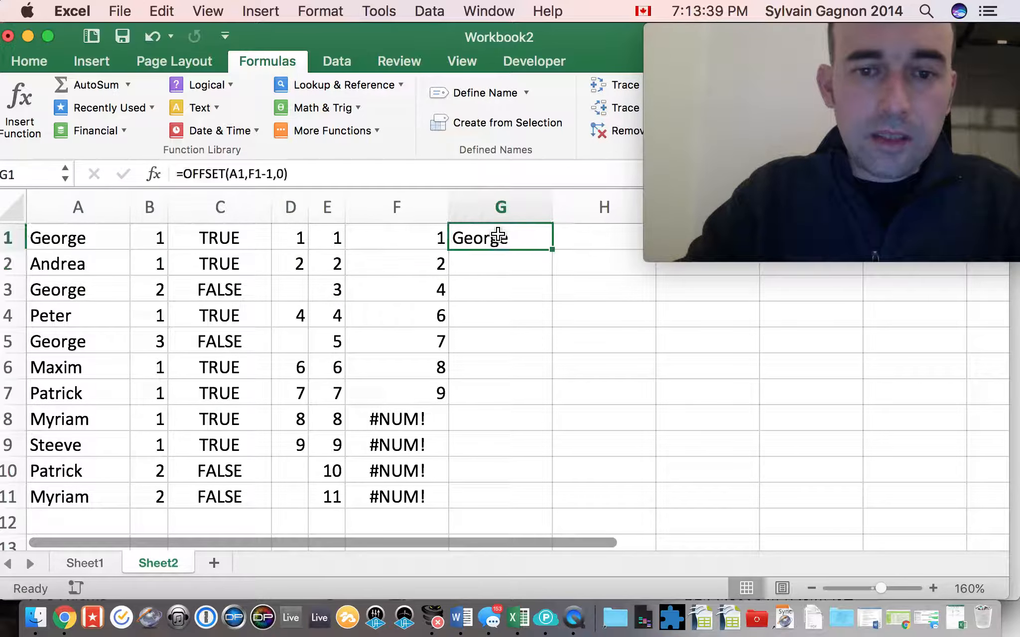
double_click(553, 250)
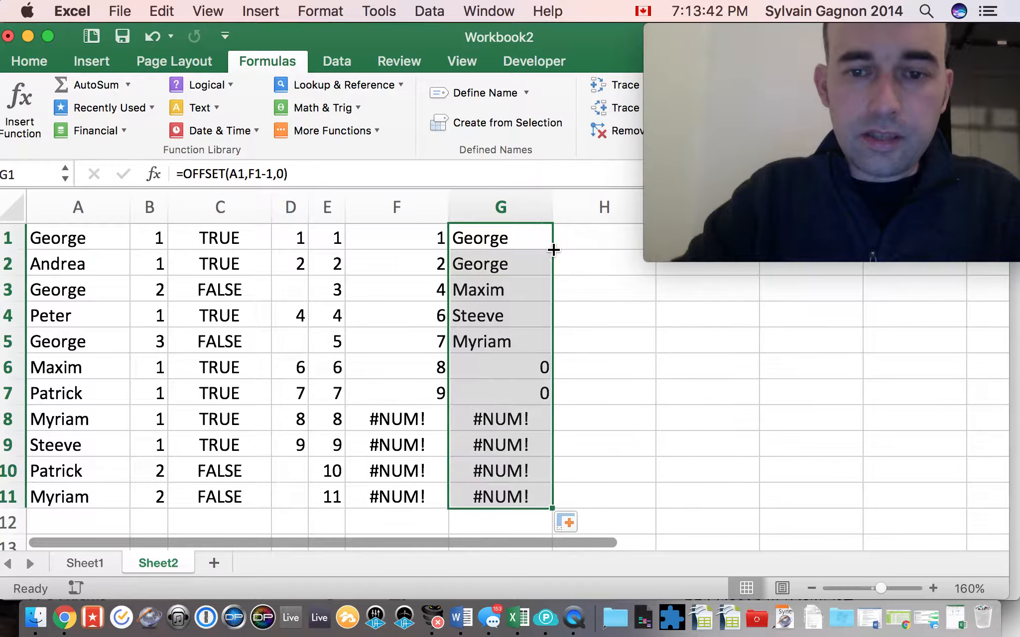
Step: Make the A1 reference absolute so G1 holds =OFFSET($A$1,F1-1,0), and refill it down through G11
left_click(521, 238)
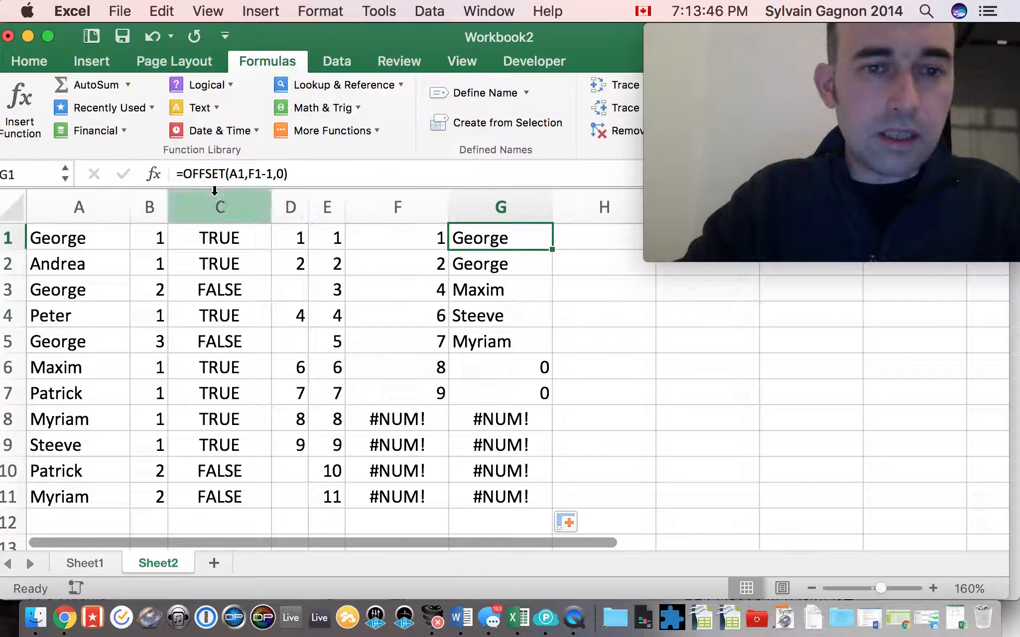
left_click(238, 174)
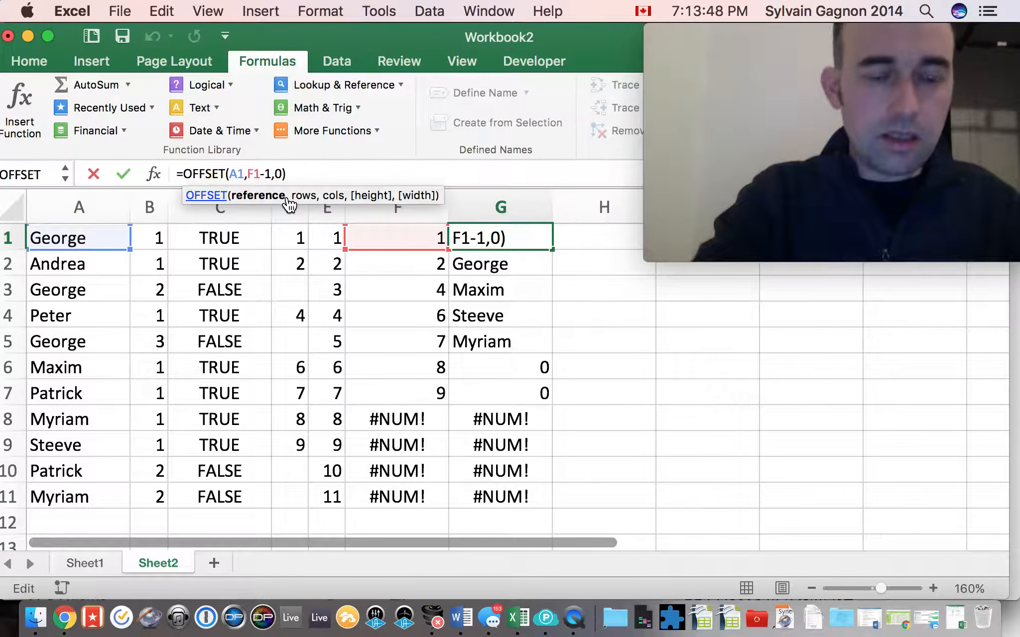
key("F4")
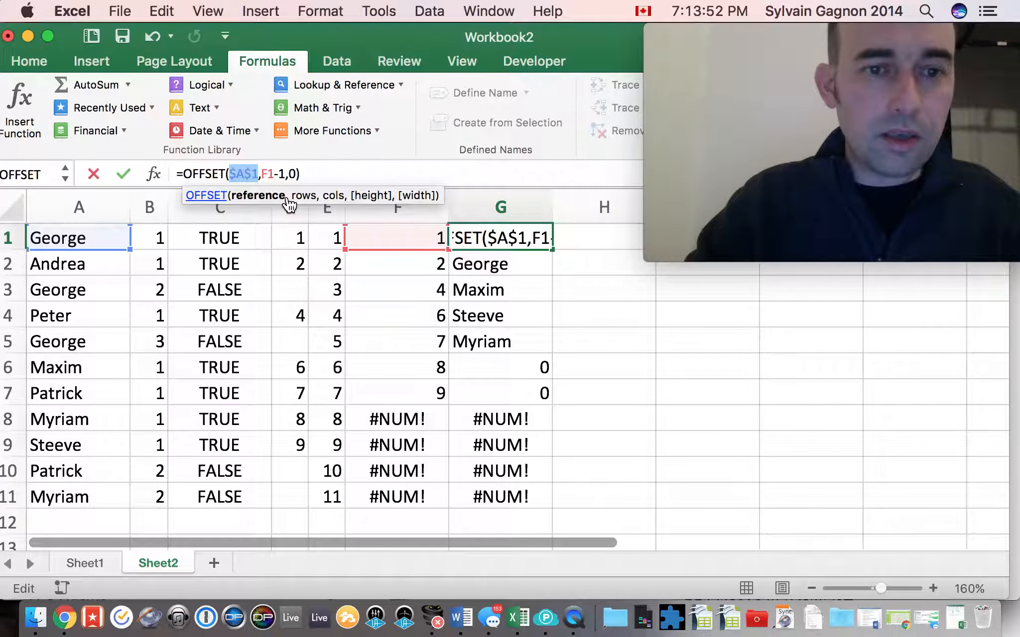
key("Return")
left_click(480, 233)
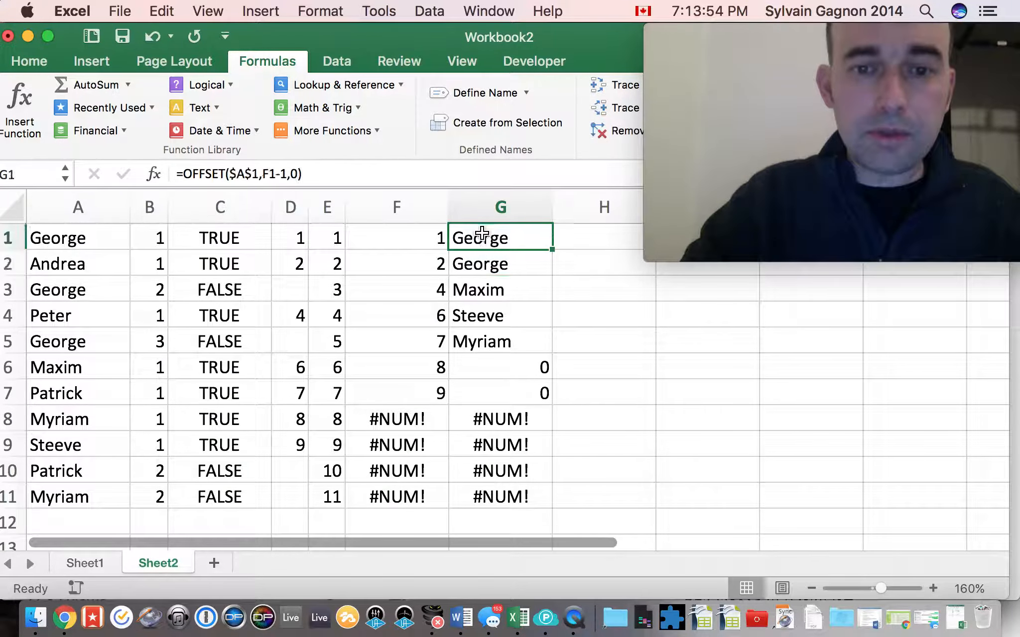
double_click(551, 248)
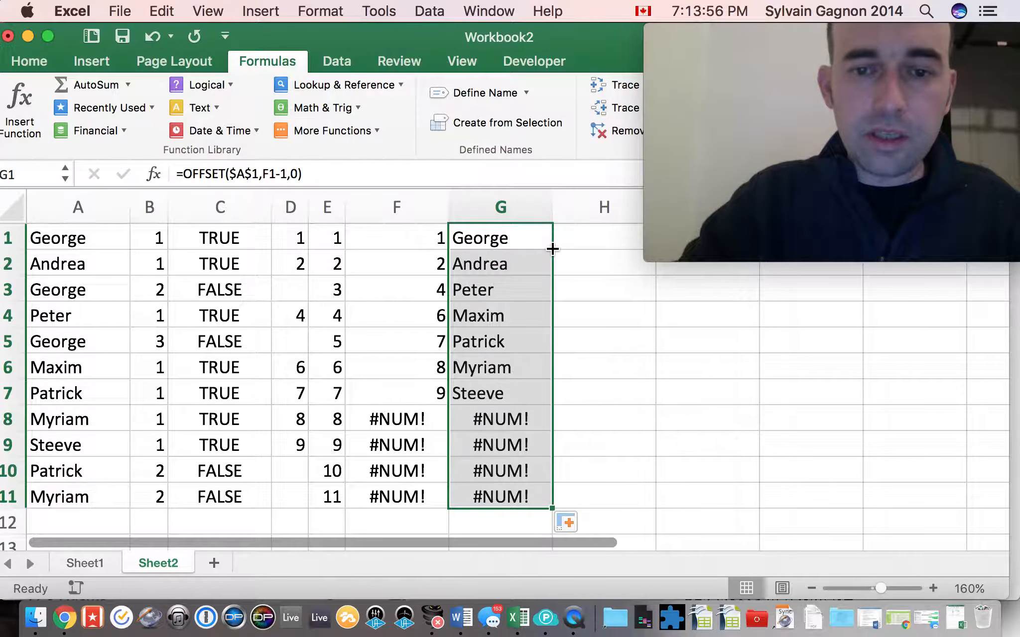
Step: Examine the OFFSET results in column G from row 1 down to row 8
left_click(519, 235)
left_click(519, 271)
left_click(519, 299)
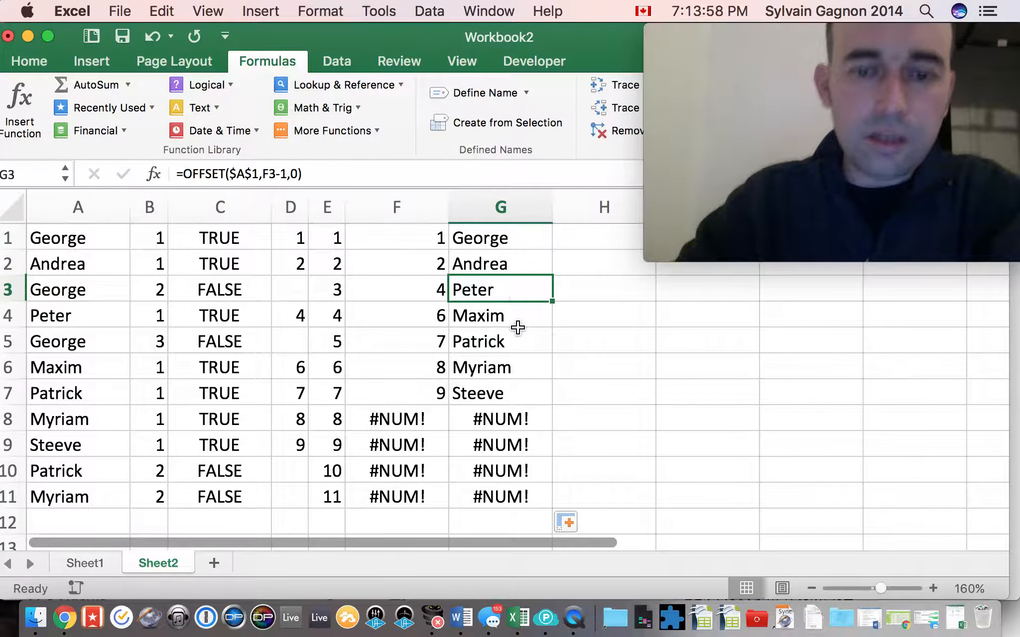
left_click(519, 332)
left_click(518, 363)
left_click(517, 393)
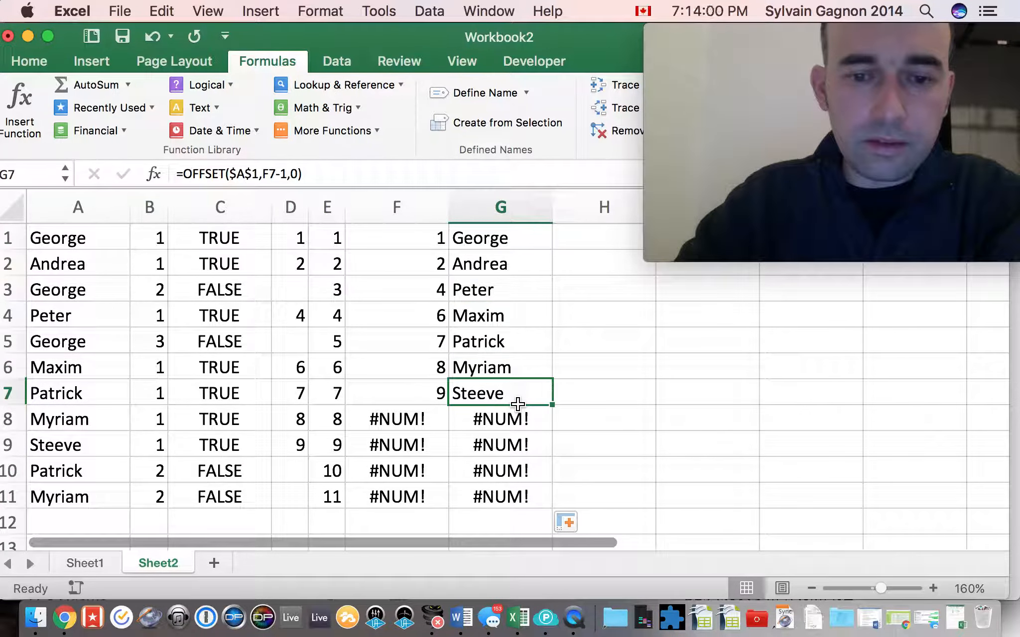
left_click(530, 426)
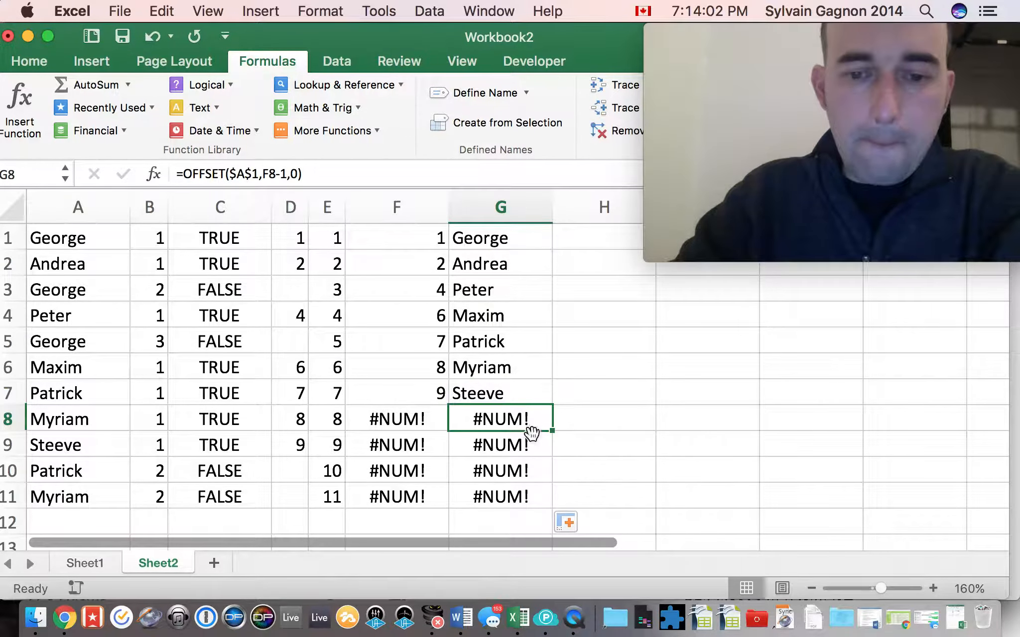
Step: Examine the OFFSET results in column G from row 8 through row 11
left_click(532, 451)
left_click(531, 475)
left_click(532, 498)
left_click(532, 423)
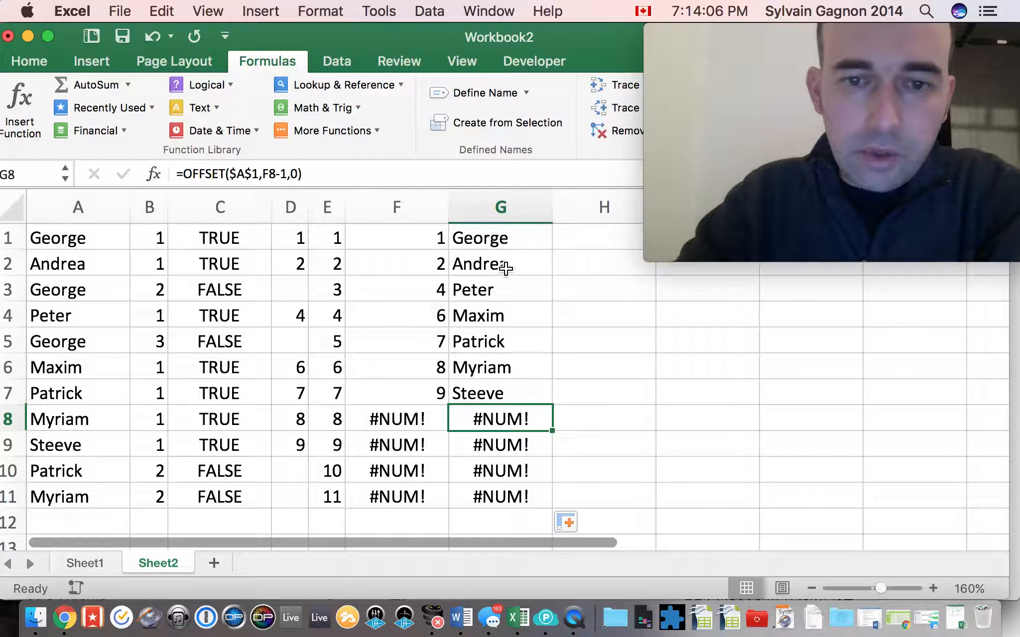
Step: Wrap the G1 formula in IFERROR with an empty-text fallback, giving =IFERROR(OFFSET($A$1,F1-1,0),"")
left_click(517, 243)
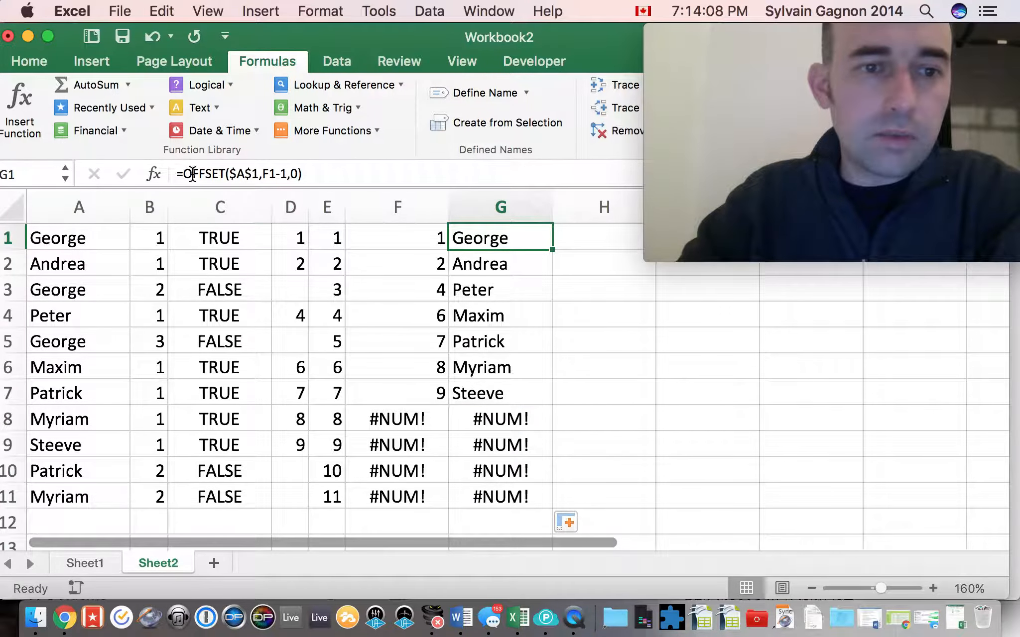
left_click(183, 175)
type("if")
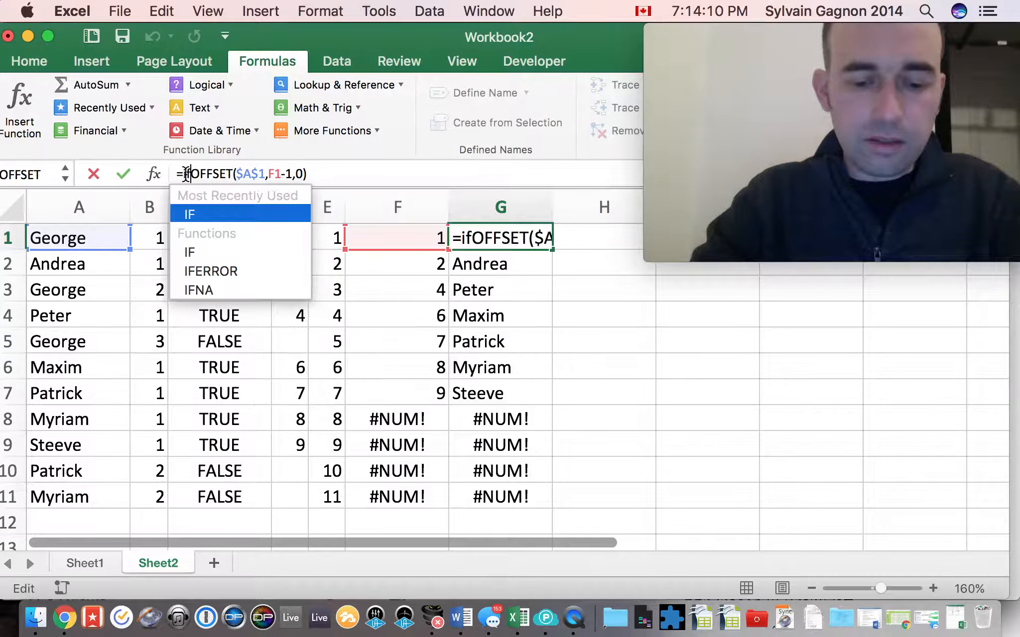
type("error(")
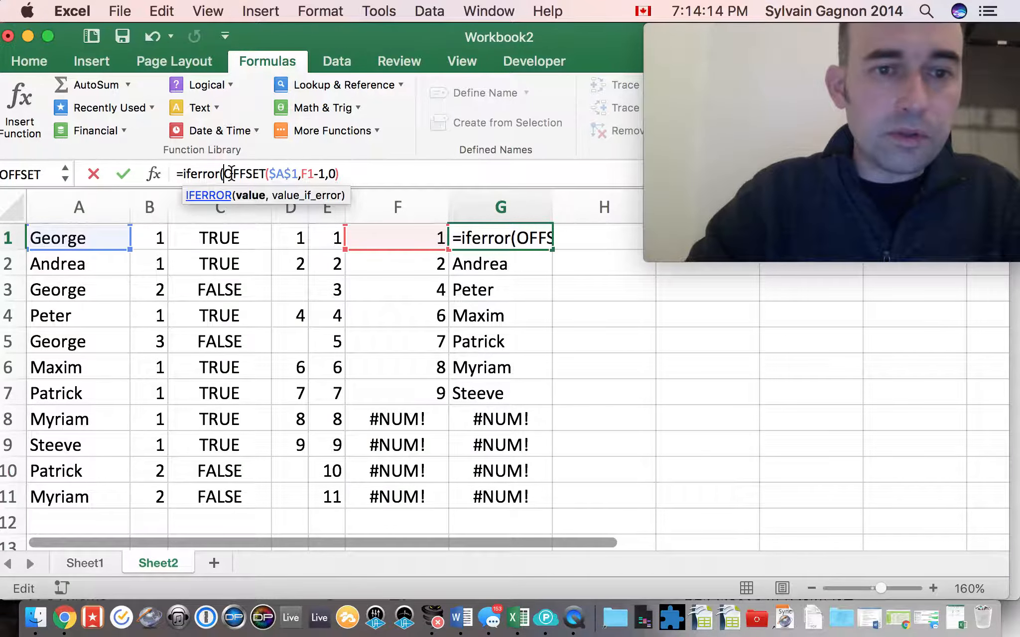
left_click(344, 175)
type(",")
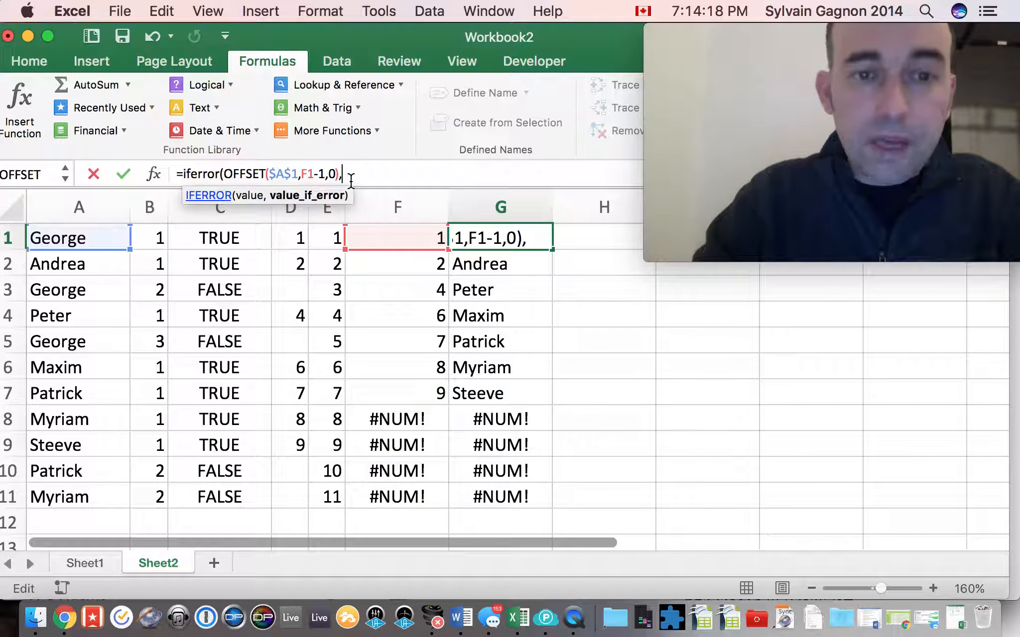
type("\"\"")
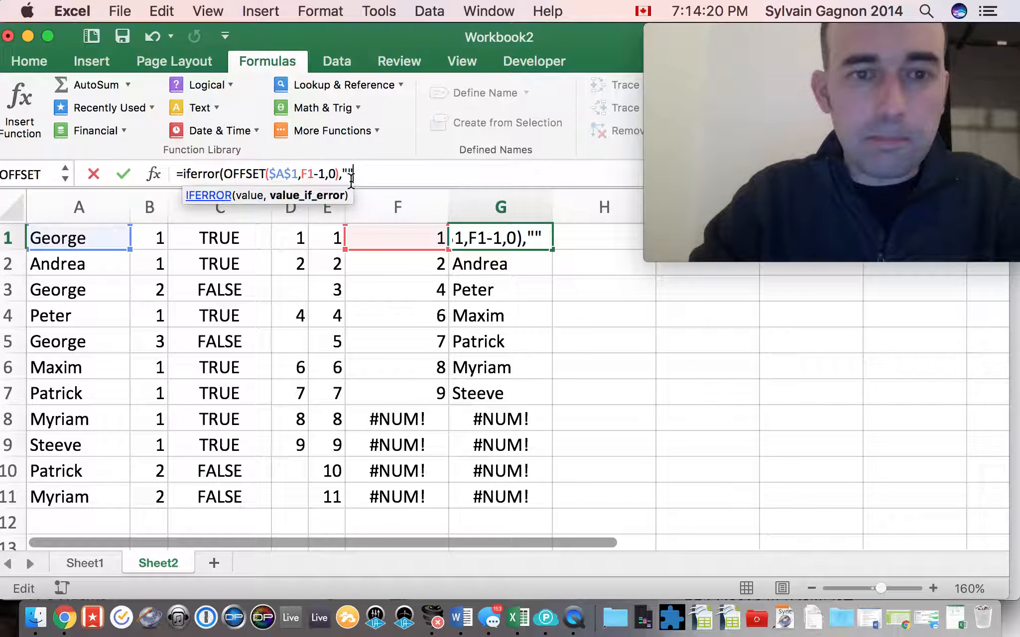
type(")")
key("Return")
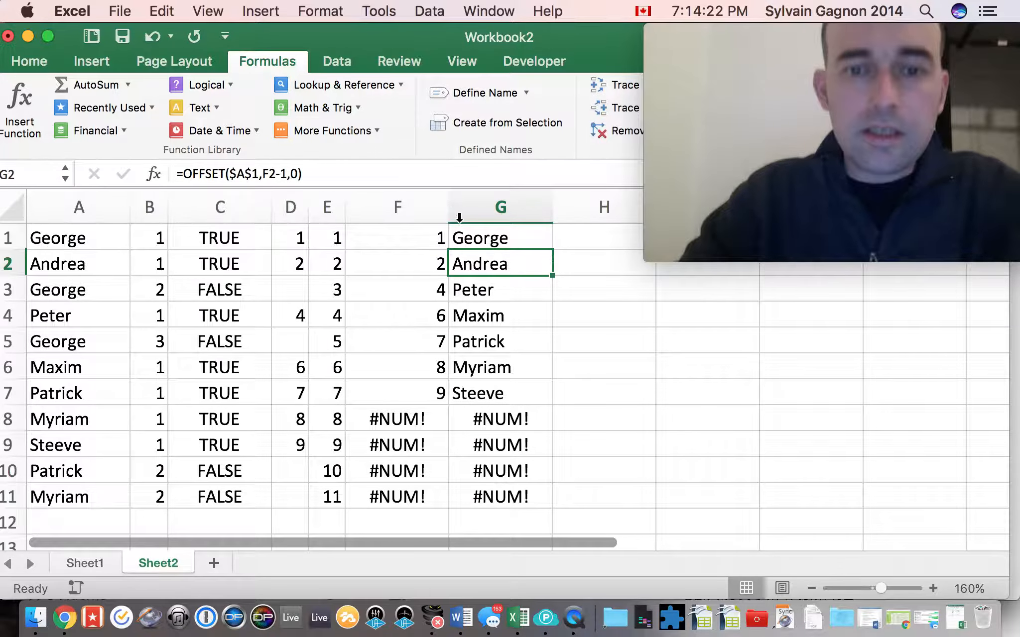
Step: Fill the IFERROR formula from G1 down through G11 and deselect the range
left_click(466, 238)
double_click(553, 250)
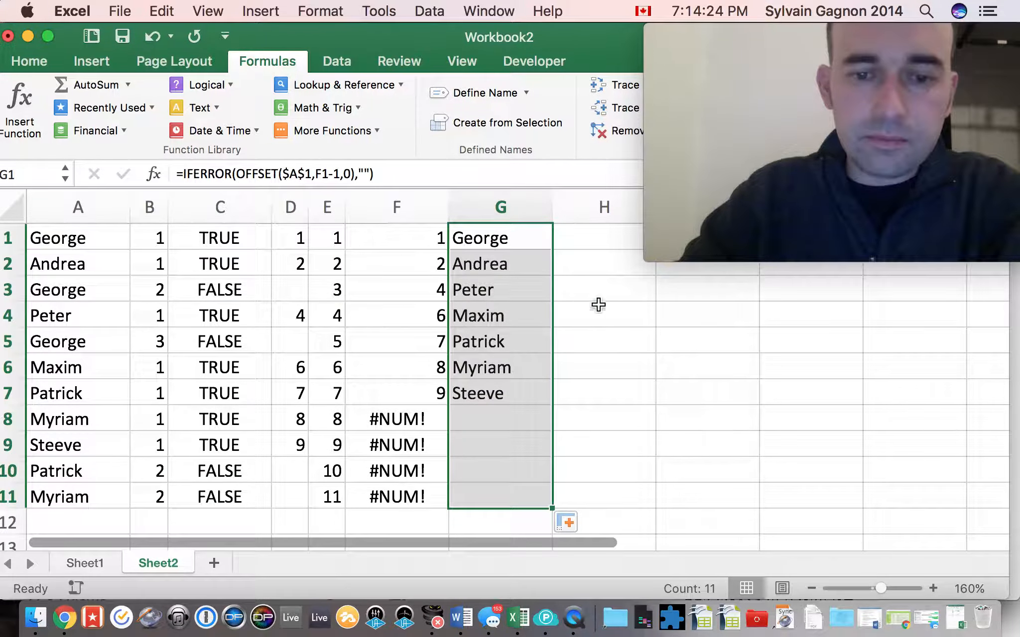
left_click(603, 335)
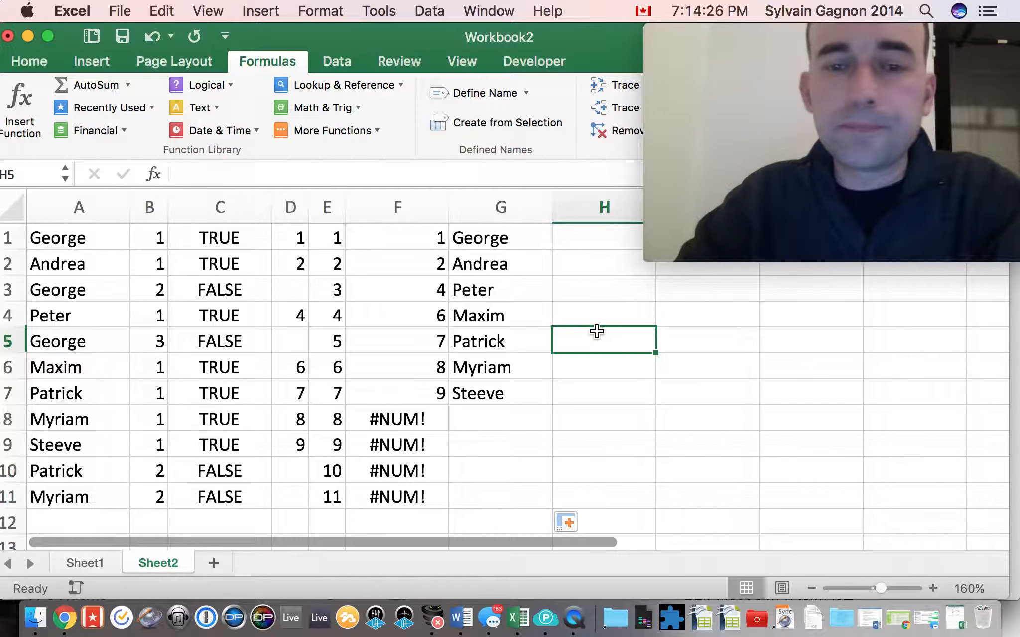
Step: Examine the unique-name list produced by the IFERROR formulas, starting from G1 and G2
left_click(522, 242)
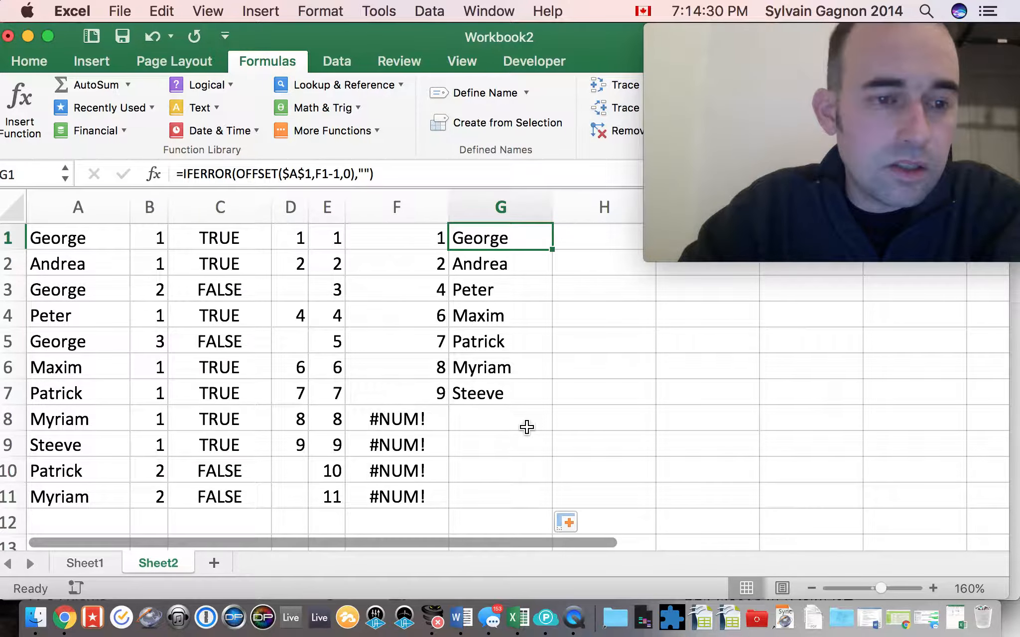
left_click(525, 264)
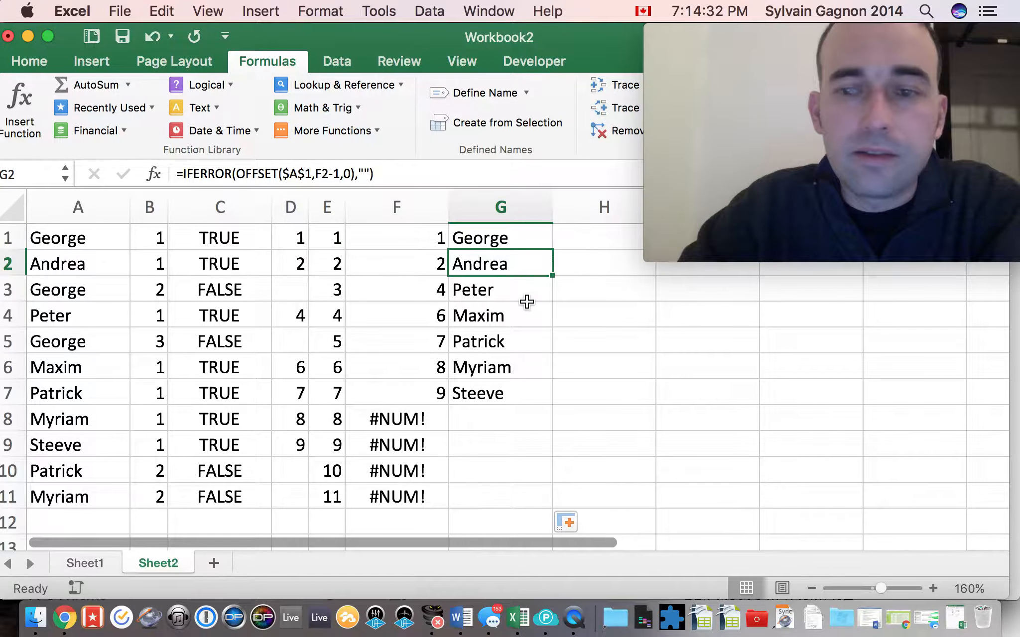